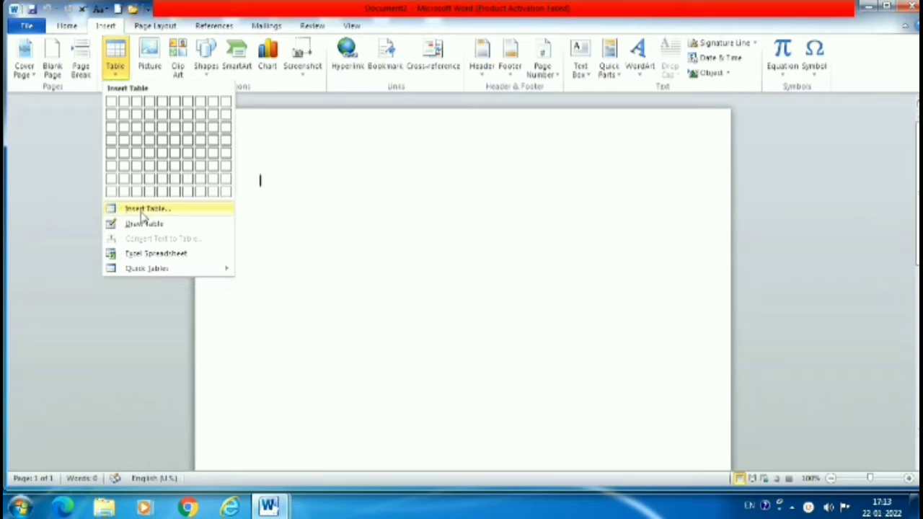
pyautogui.click(141, 214)
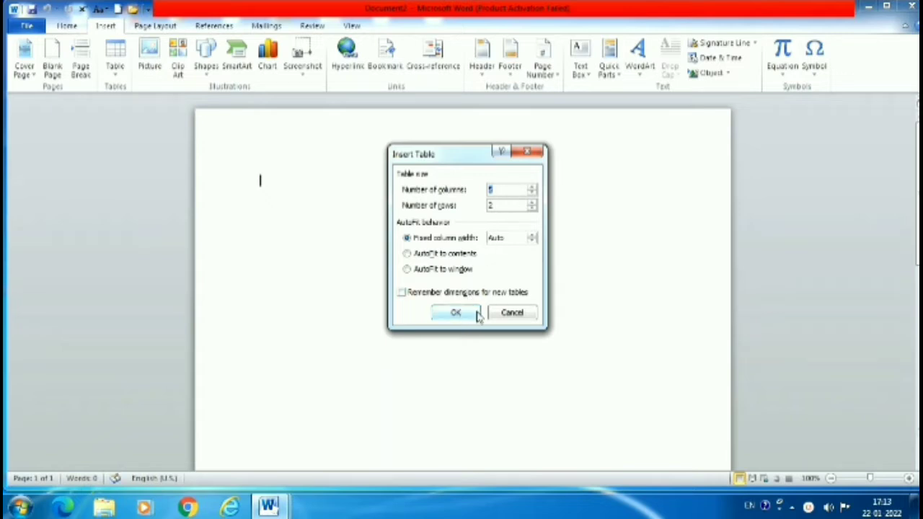
pyautogui.click(502, 318)
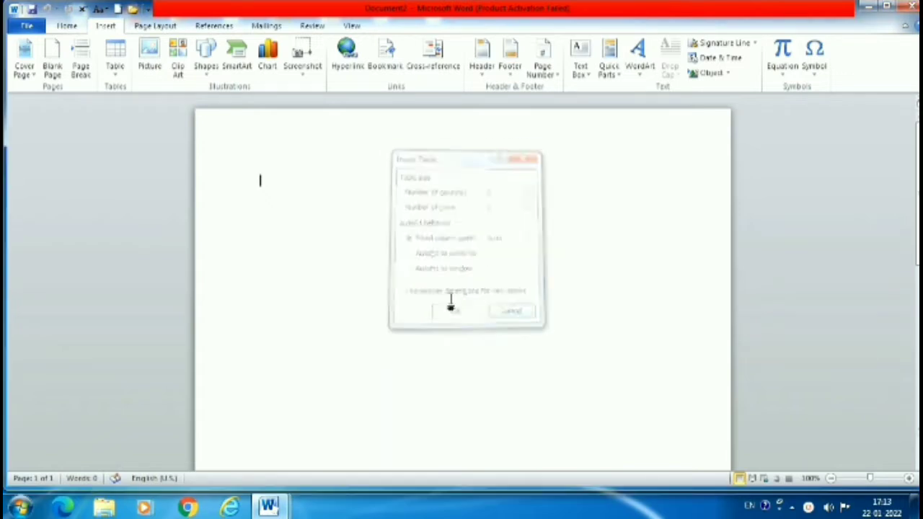
pyautogui.click(114, 76)
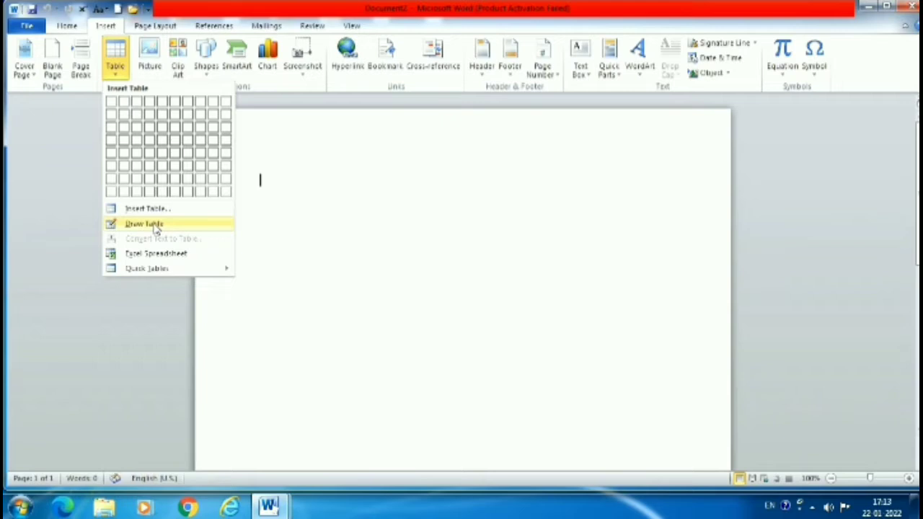
pyautogui.click(121, 69)
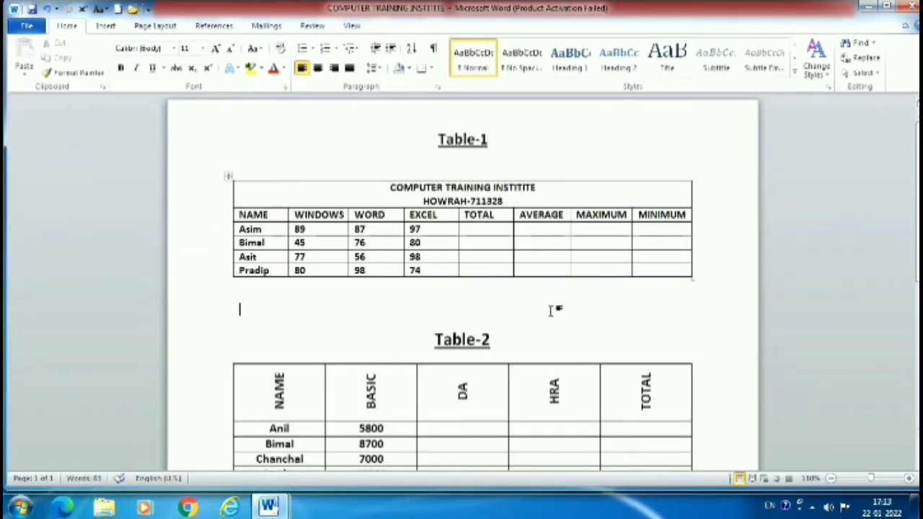
# Switch to the sample document and examine the layout and contents of Table-1, Table-2 and Table-3
pyautogui.scroll(-5, 548, 317)
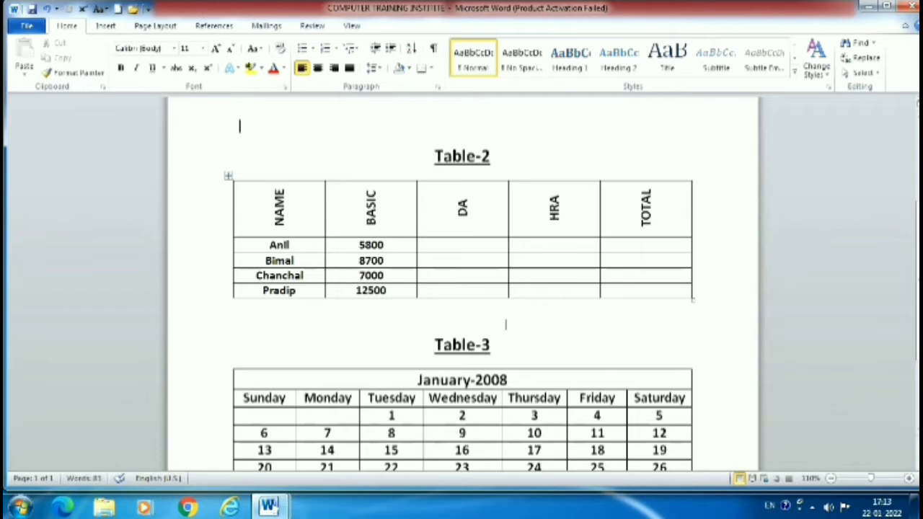
pyautogui.scroll(-1, 505, 324)
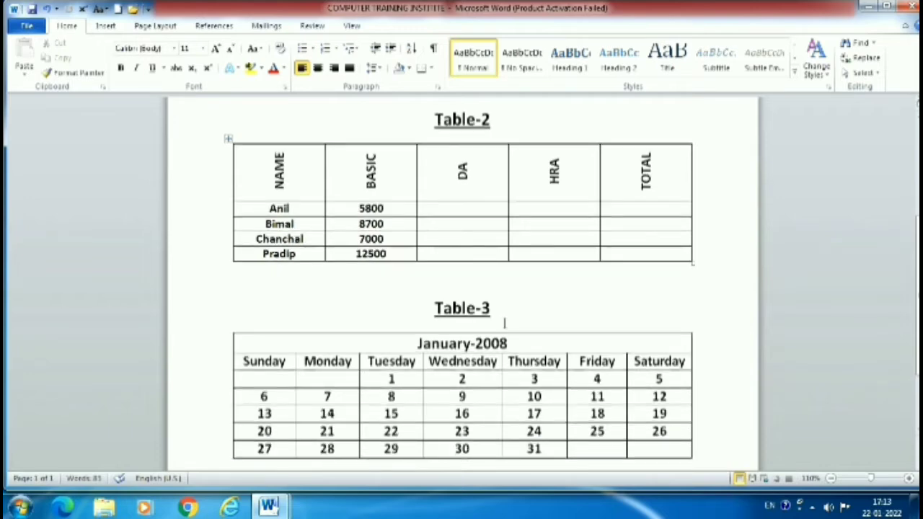
pyautogui.scroll(3, 505, 323)
pyautogui.scroll(3, 504, 322)
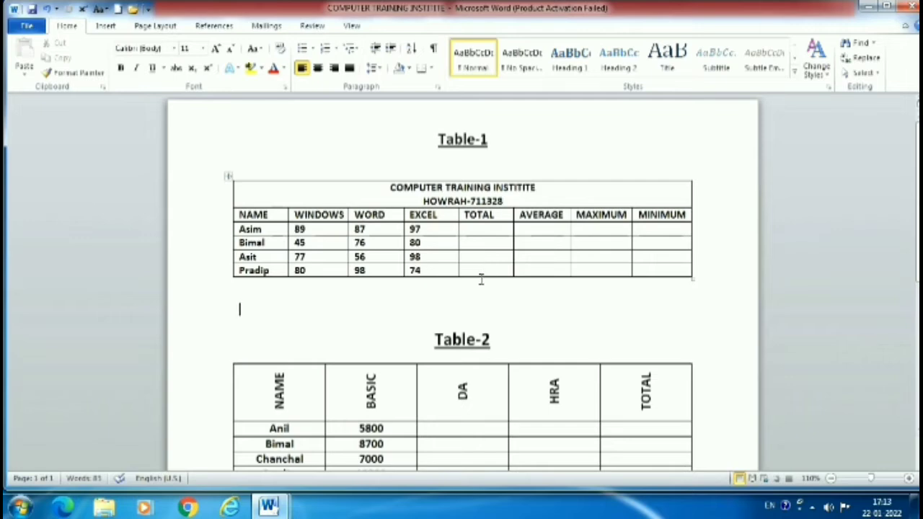
pyautogui.hotkey('alt', 'Tab')
pyautogui.moveTo(303, 188); pyautogui.dragTo(579, 198)
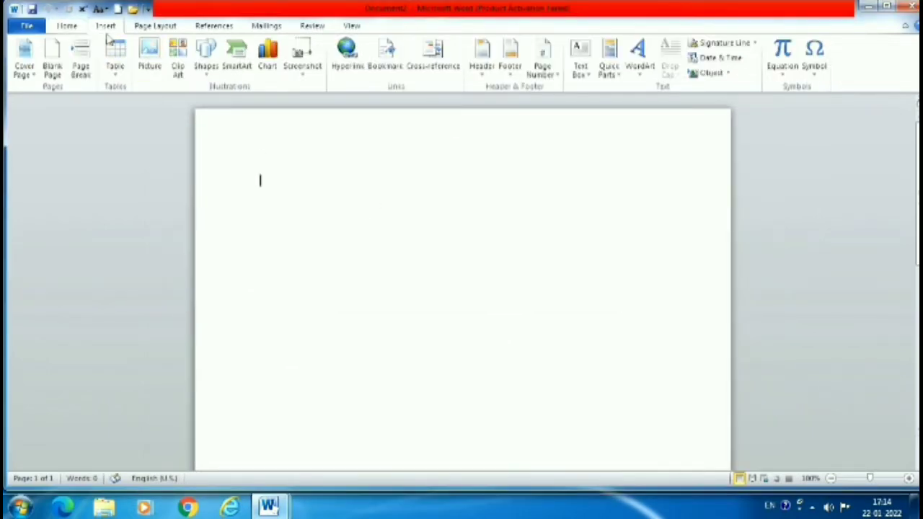
# Insert a table with 8 columns and 6 rows in the blank document
pyautogui.click(116, 59)
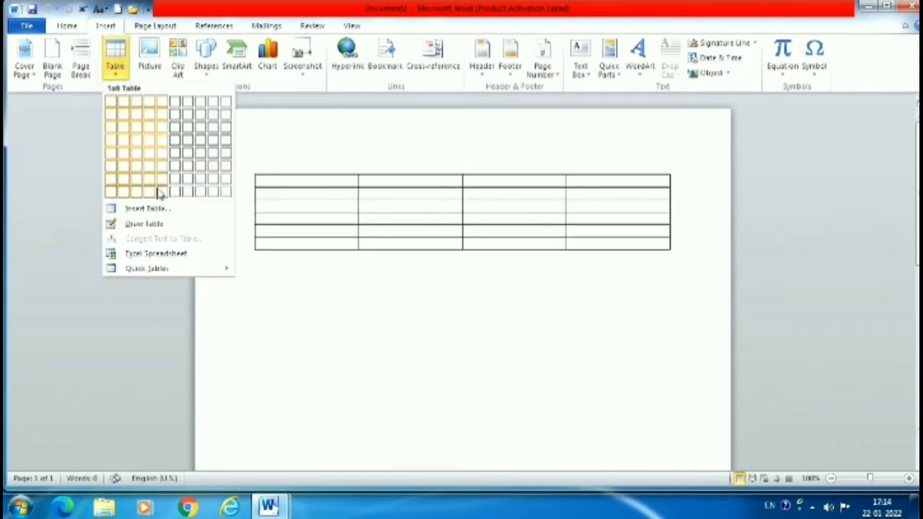
pyautogui.click(171, 209)
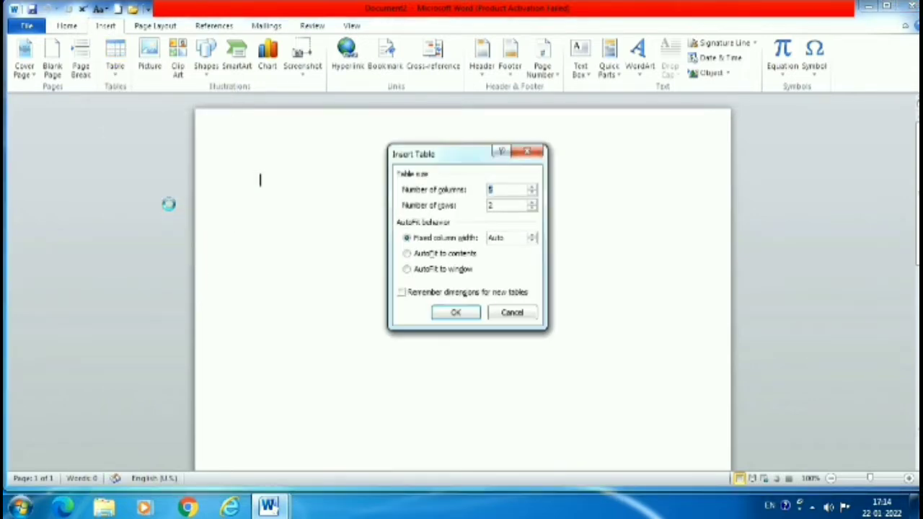
pyautogui.click(495, 190)
pyautogui.doubleClick(497, 205)
pyautogui.press('BackSpace')
pyautogui.write('4')
pyautogui.doubleClick(488, 208)
pyautogui.write('6')
pyautogui.click(459, 315)
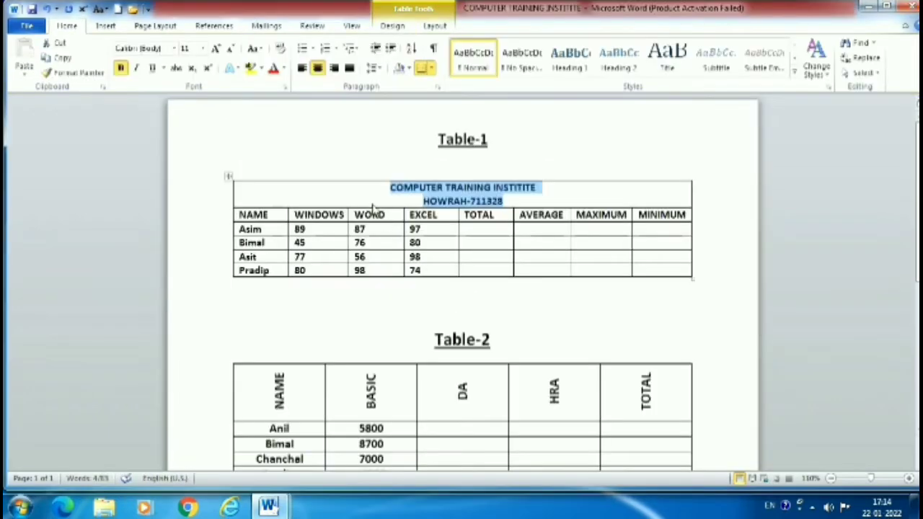
# Using the heading row of sample Table-1 as the model, merge all eight cells in the new table's first row
pyautogui.click(401, 203)
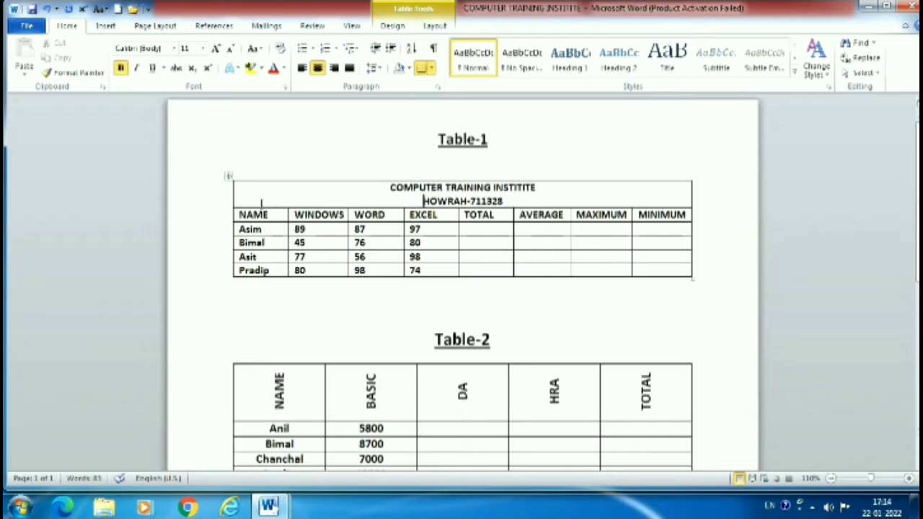
pyautogui.click(219, 199)
pyautogui.moveTo(310, 192); pyautogui.dragTo(535, 189)
pyautogui.moveTo(616, 189); pyautogui.dragTo(653, 215)
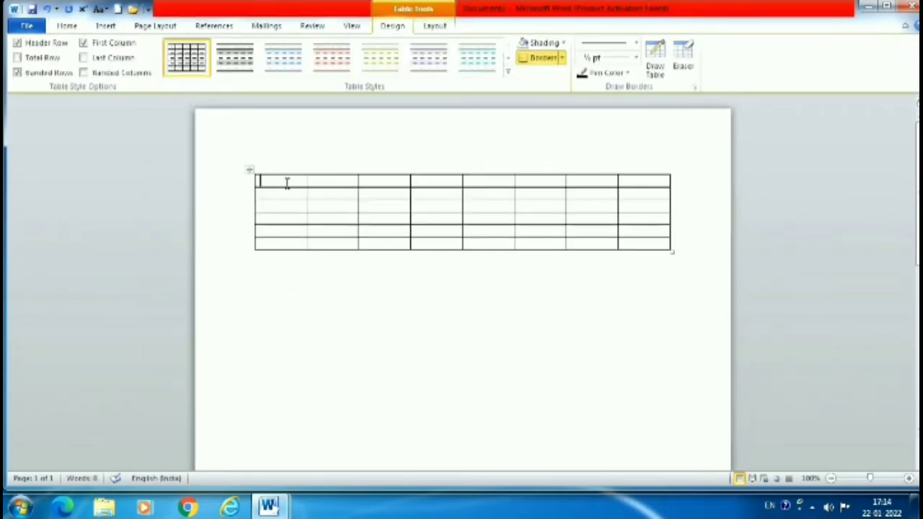
pyautogui.moveTo(286, 181); pyautogui.dragTo(638, 182)
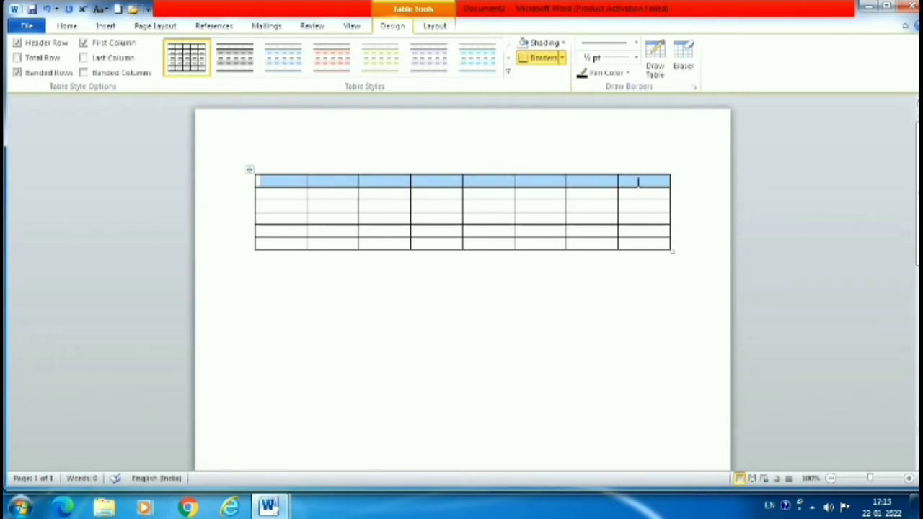
pyautogui.click(435, 27)
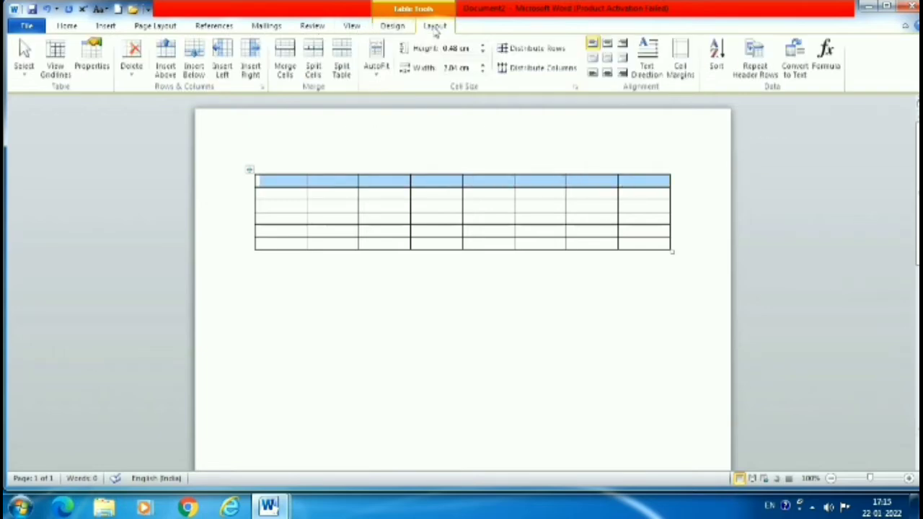
pyautogui.click(286, 67)
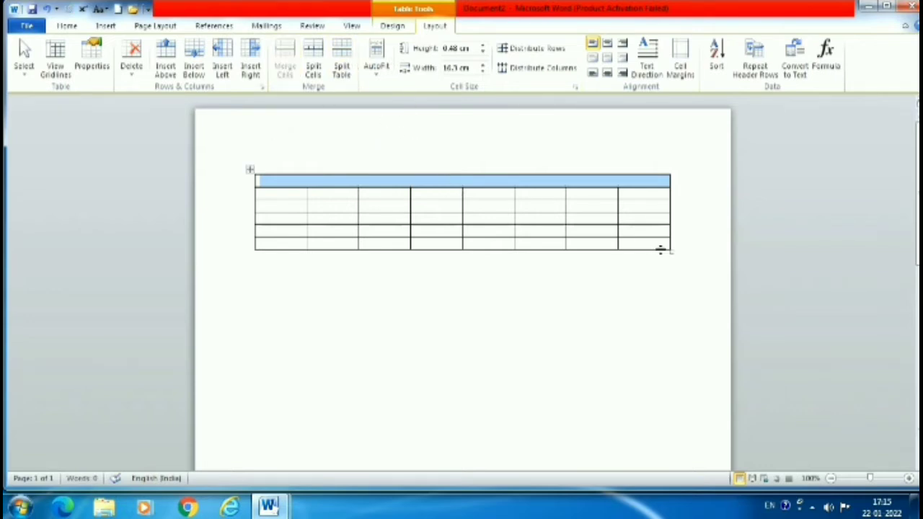
# Enlarge the table until its rows are about 1 cm high, and centre the merged first row's content horizontally and vertically
pyautogui.moveTo(670, 251); pyautogui.dragTo(685, 334)
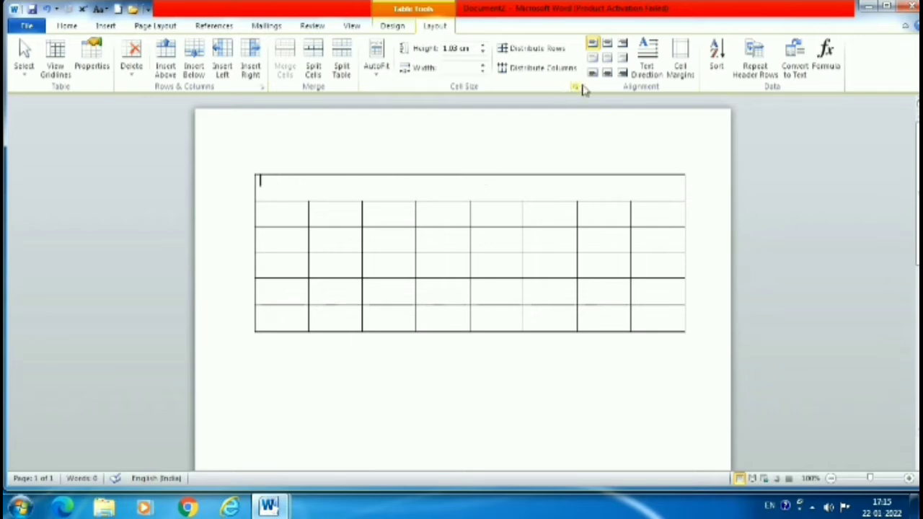
pyautogui.click(607, 58)
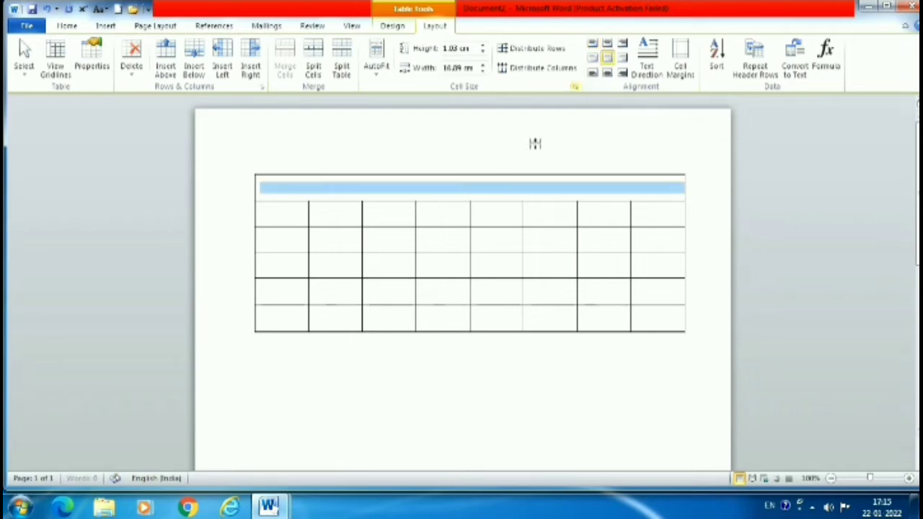
# Enter the heading COMPUTER TRAINING INSTITUTE in the merged first row of the table
pyautogui.click(490, 198)
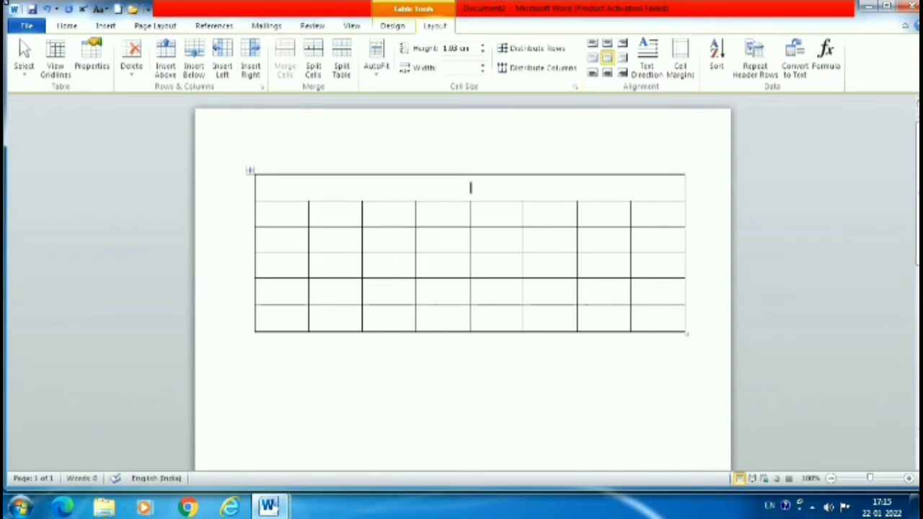
pyautogui.write('COMP')
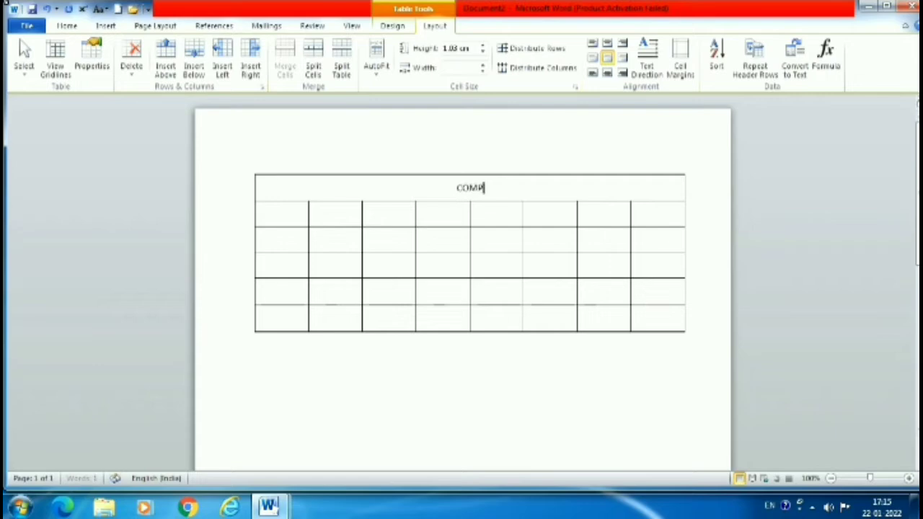
pyautogui.write('UTER')
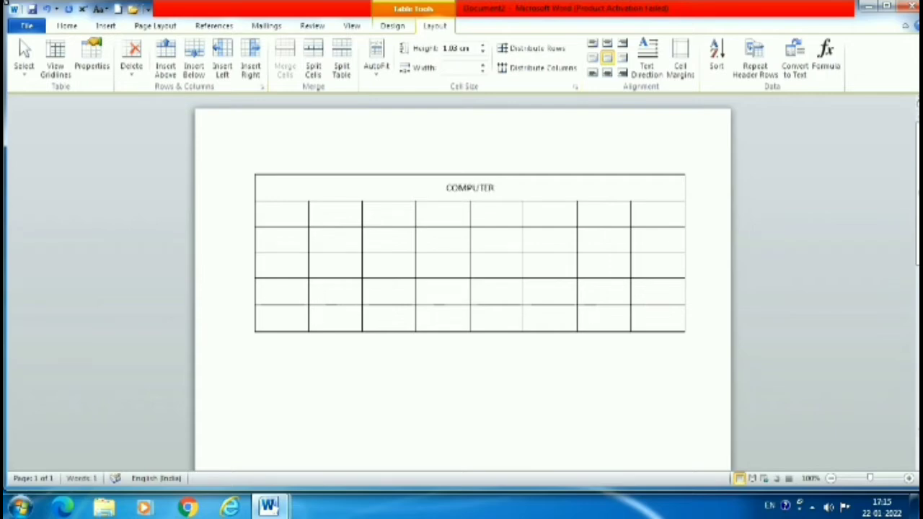
pyautogui.write(' TRAIN')
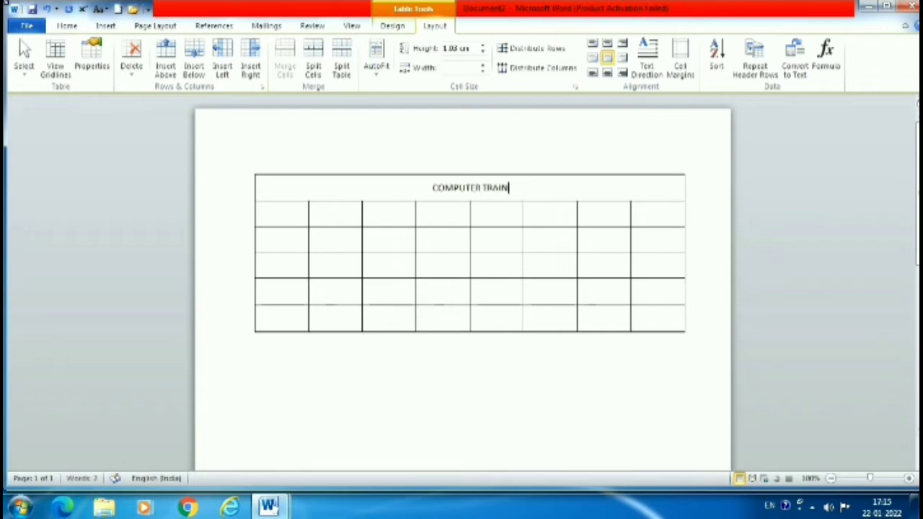
pyautogui.write('ING')
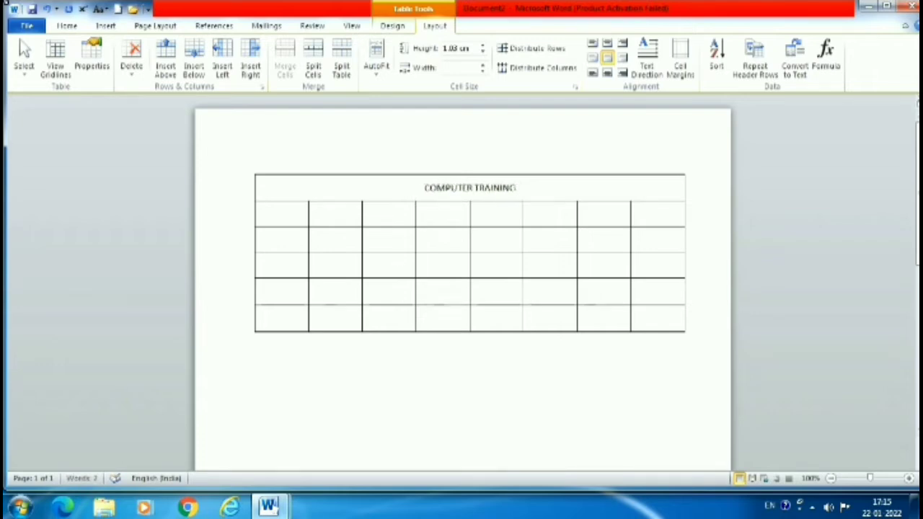
pyautogui.write(' INSTU')
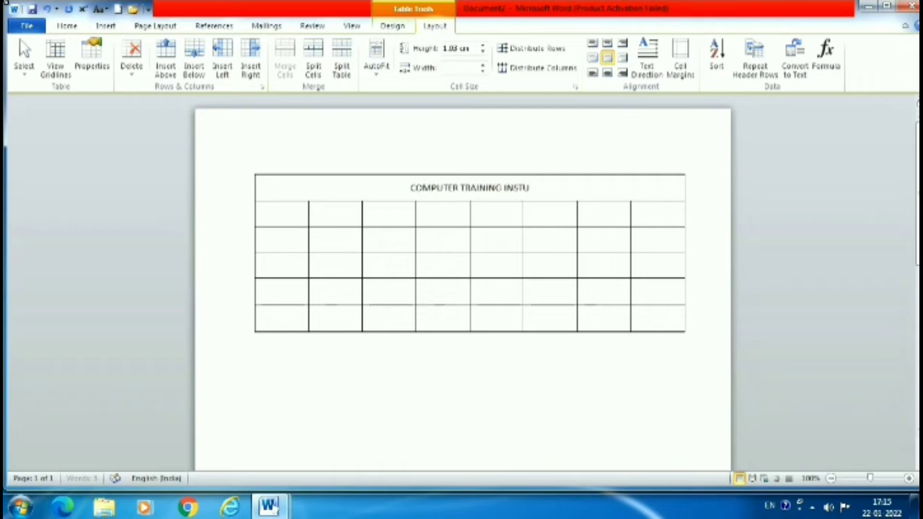
pyautogui.press('BackSpace')
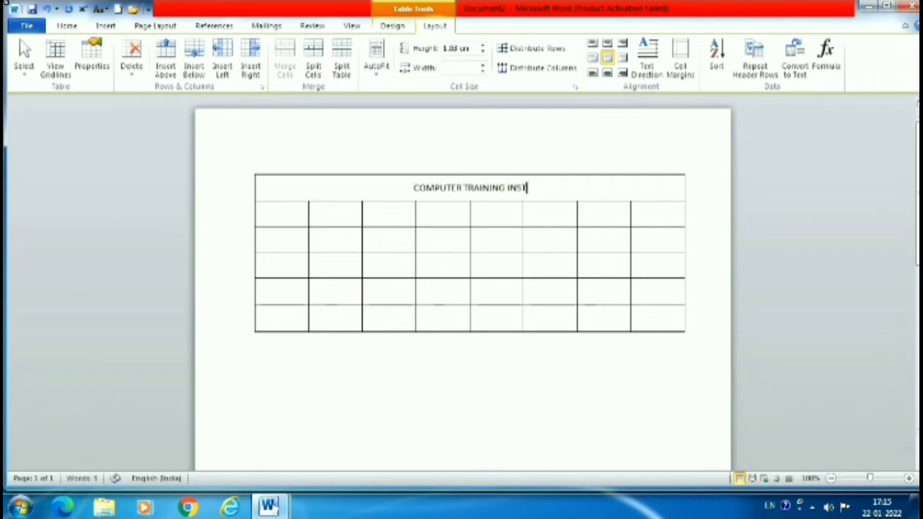
pyautogui.write('ITU')
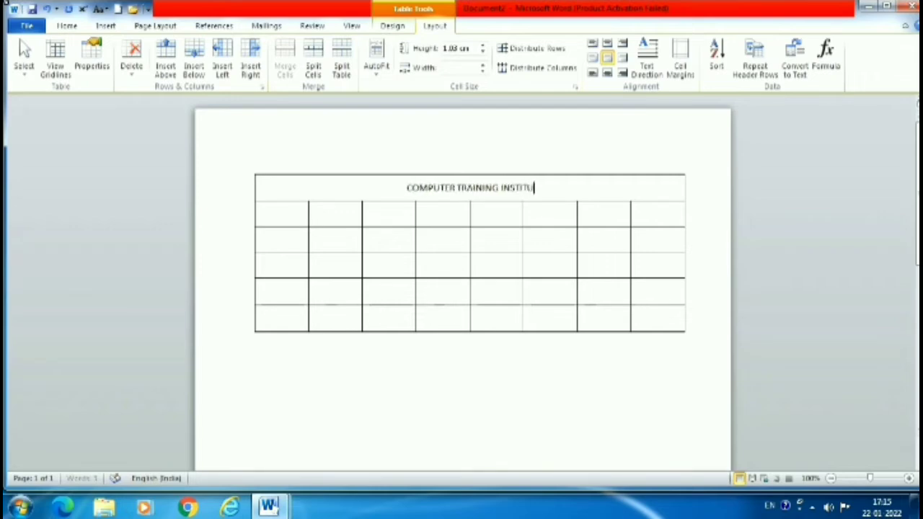
pyautogui.write('TE')
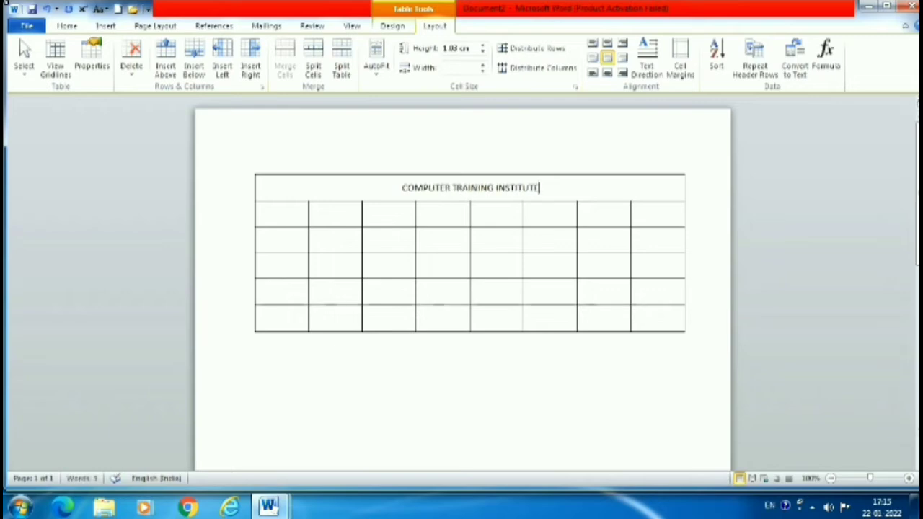
# Add a second line with the institute's city and postal code below the heading in the merged row
pyautogui.press('Return')
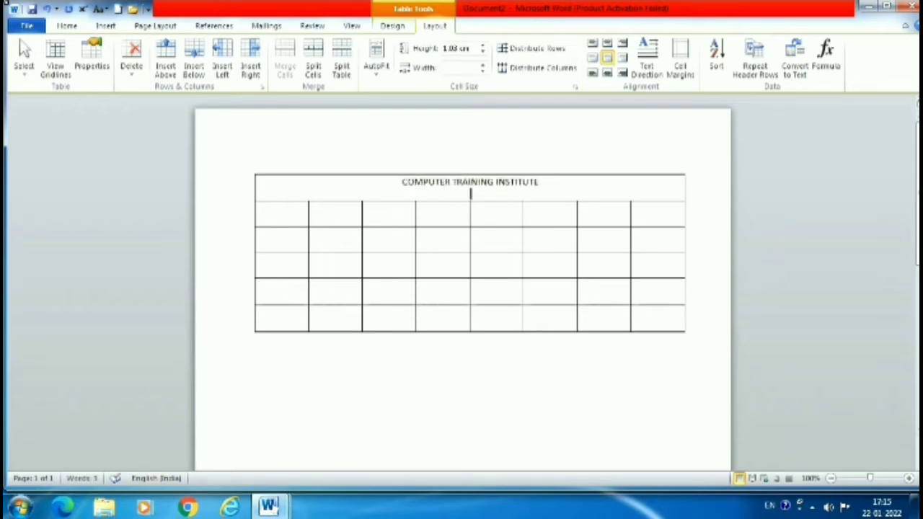
pyautogui.write('HOWRAH-')
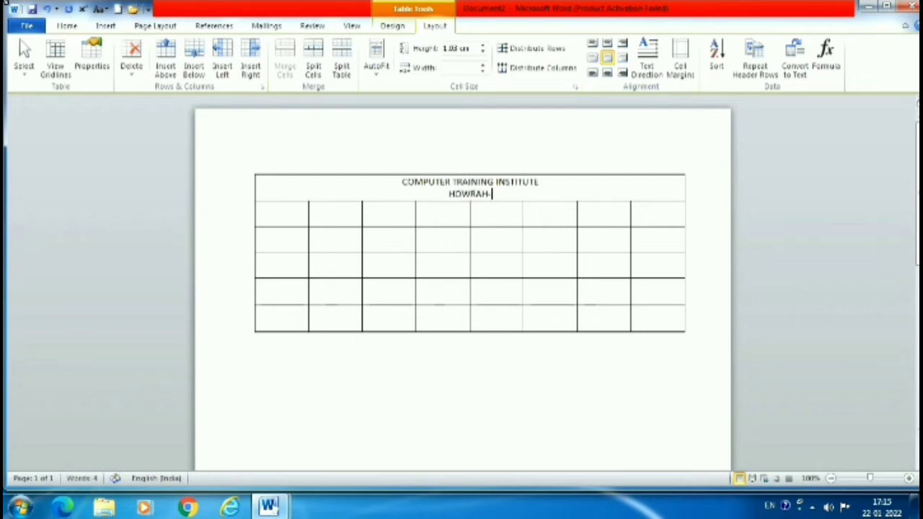
pyautogui.write('711')
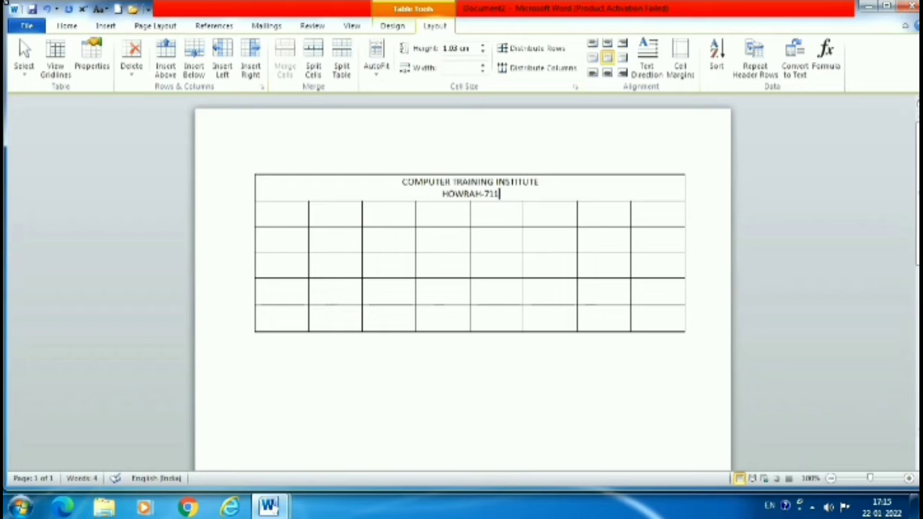
pyautogui.write('32')
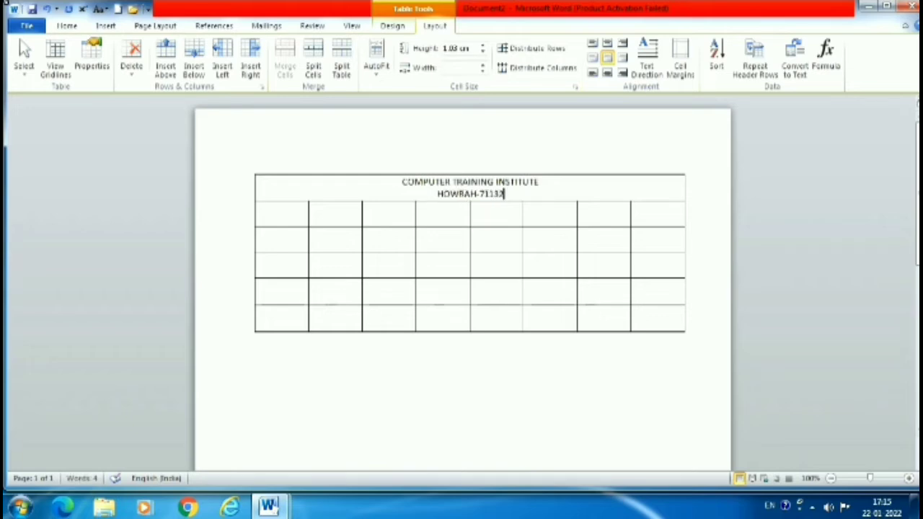
pyautogui.write('8')
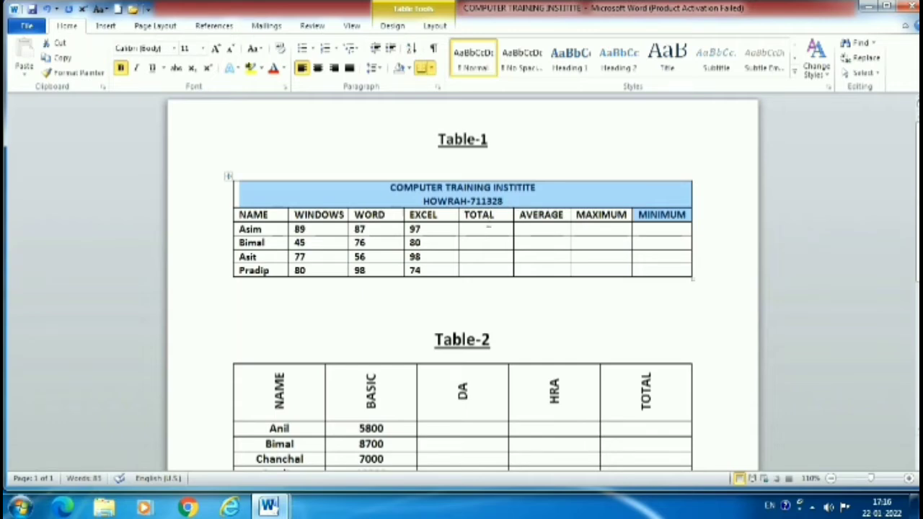
# Following the sample table, enter NAME in the first cell of the row below the merged heading
pyautogui.click(271, 215)
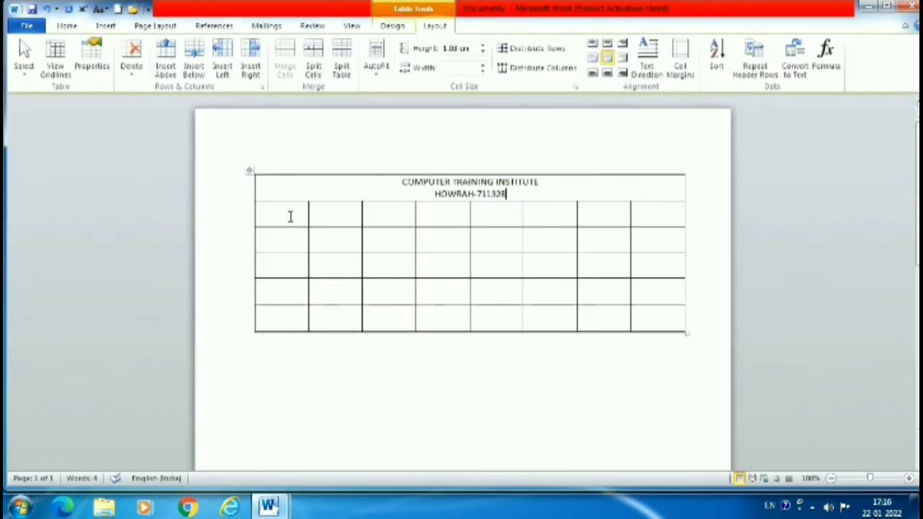
pyautogui.click(289, 215)
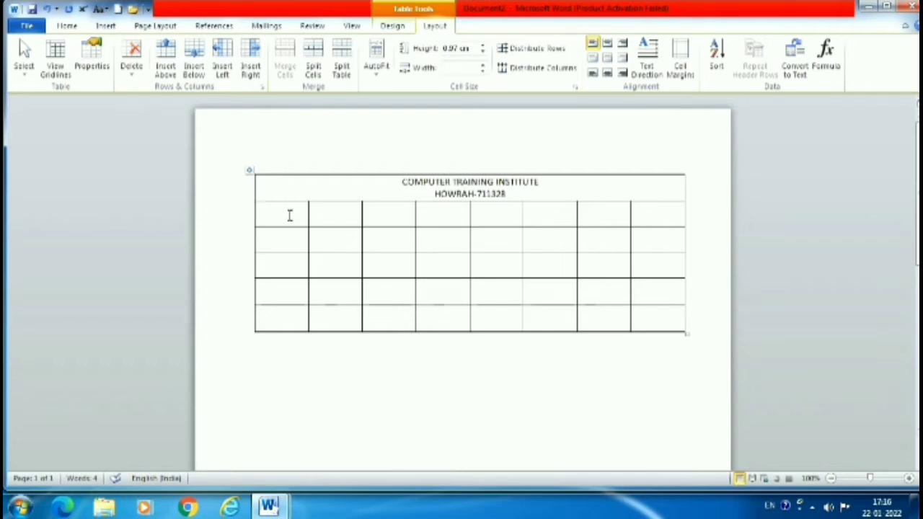
pyautogui.write('NAME')
# View the new document side by side with the sample and enter the column headings WINDOWS and WORD after NAME
pyautogui.click(351, 28)
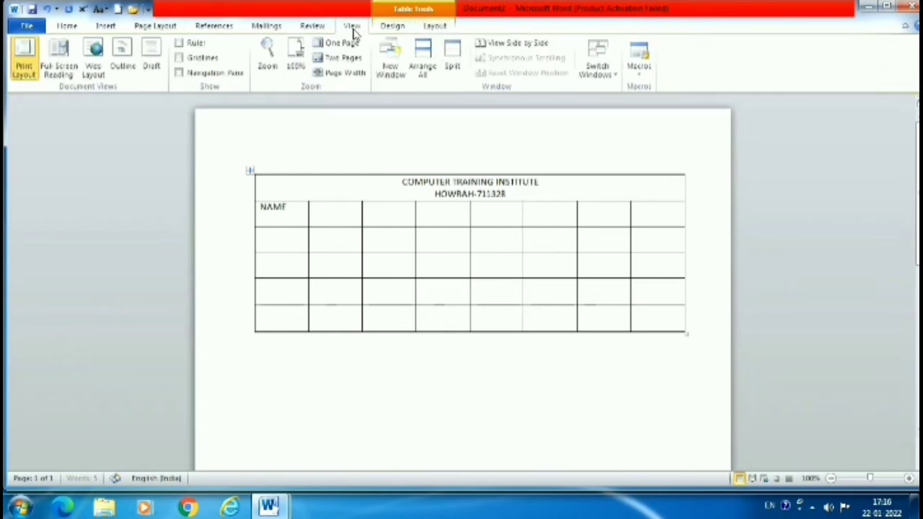
pyautogui.click(508, 43)
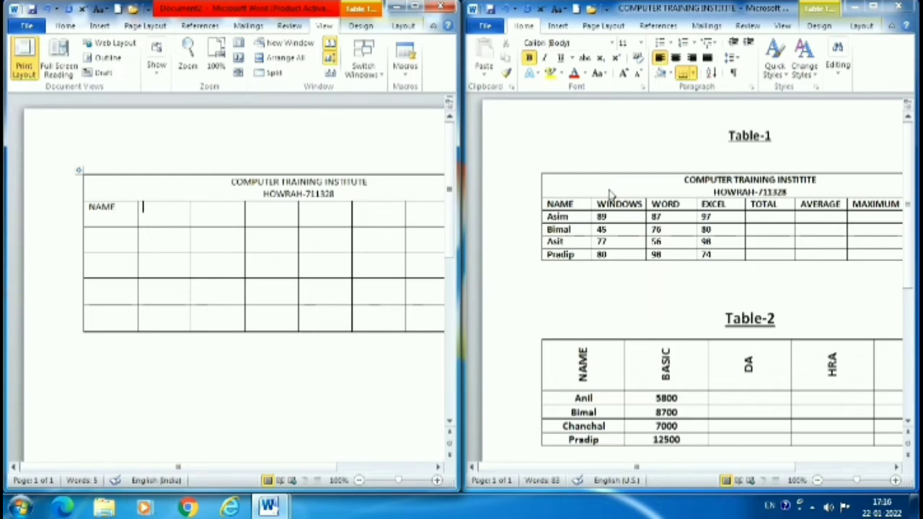
pyautogui.write('WIND')
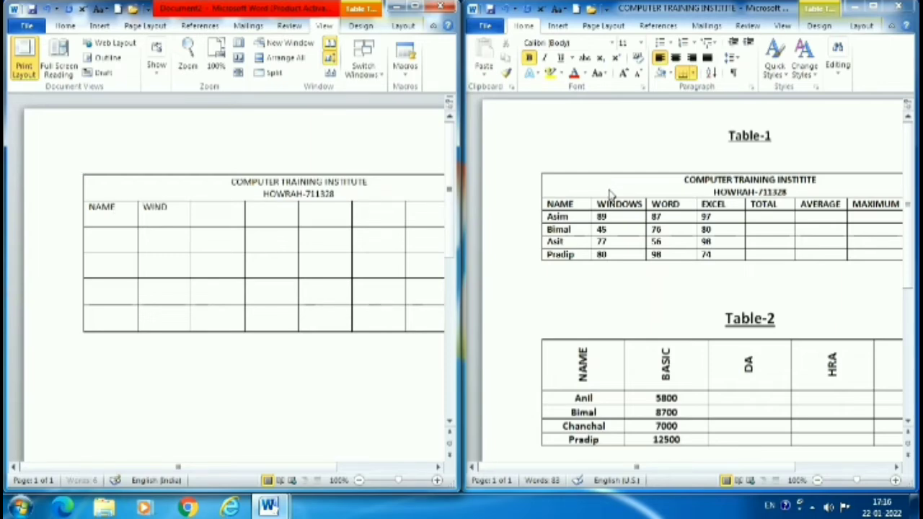
pyautogui.write('OWS')
pyautogui.press('Tab')
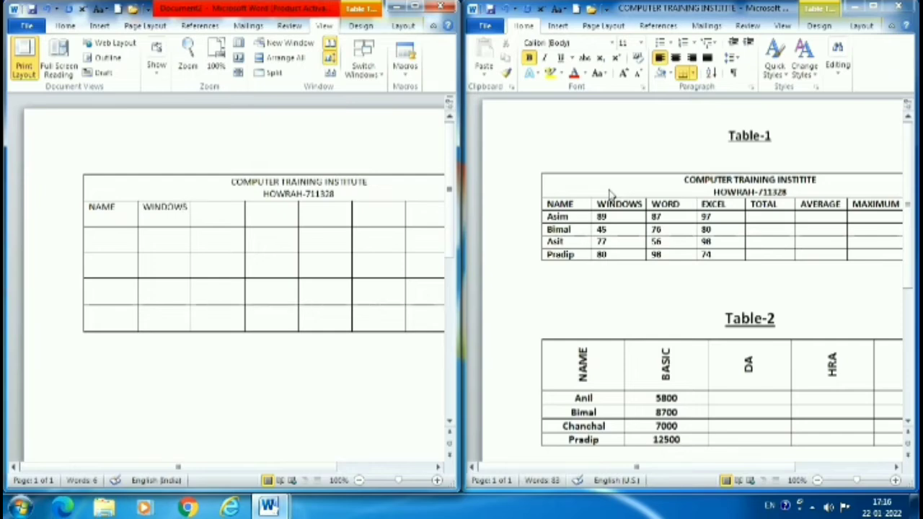
pyautogui.write('WORD')
pyautogui.press('Tab')
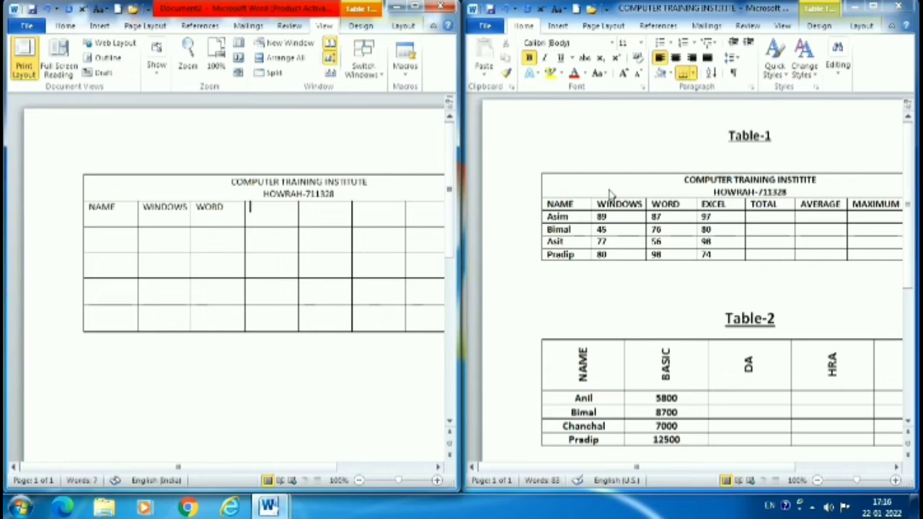
# Complete the heading row with EXCEL, TOTAL, AVERAGE, MAXIMUM and MINIMUM in the remaining cells
pyautogui.write('EXCEL TO')
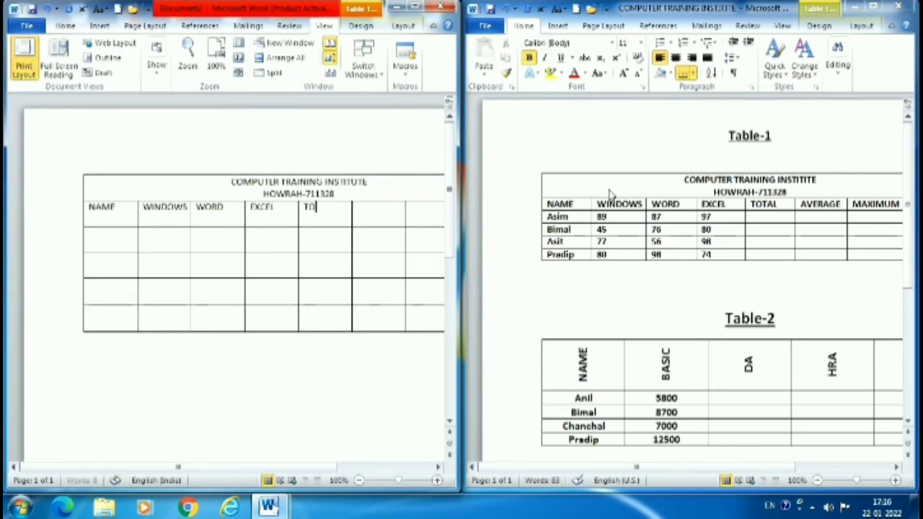
pyautogui.write('TAL AVE')
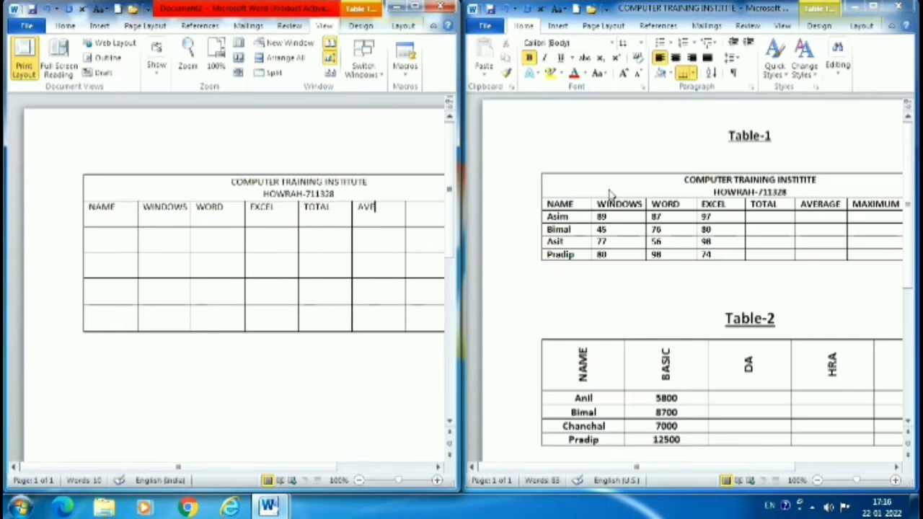
pyautogui.write('RAGE ')
pyautogui.write('MAXIMUM')
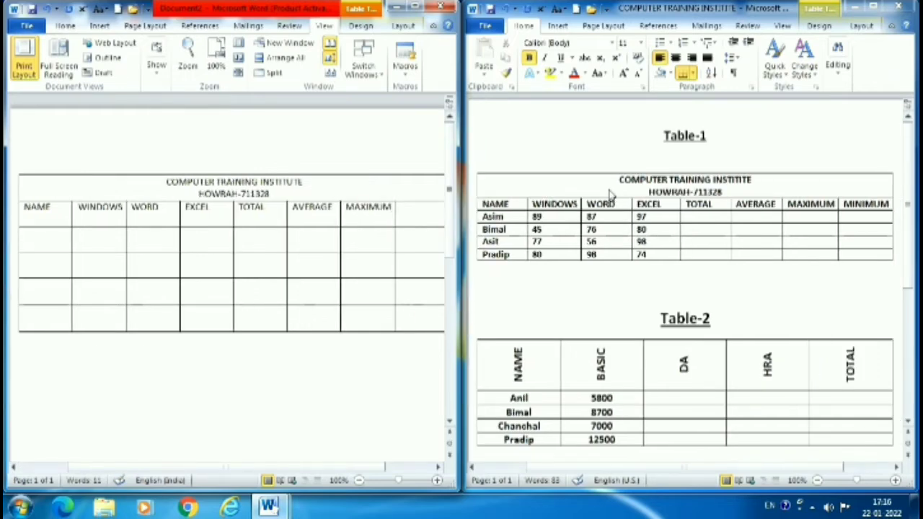
pyautogui.press('Tab')
pyautogui.write('MIN')
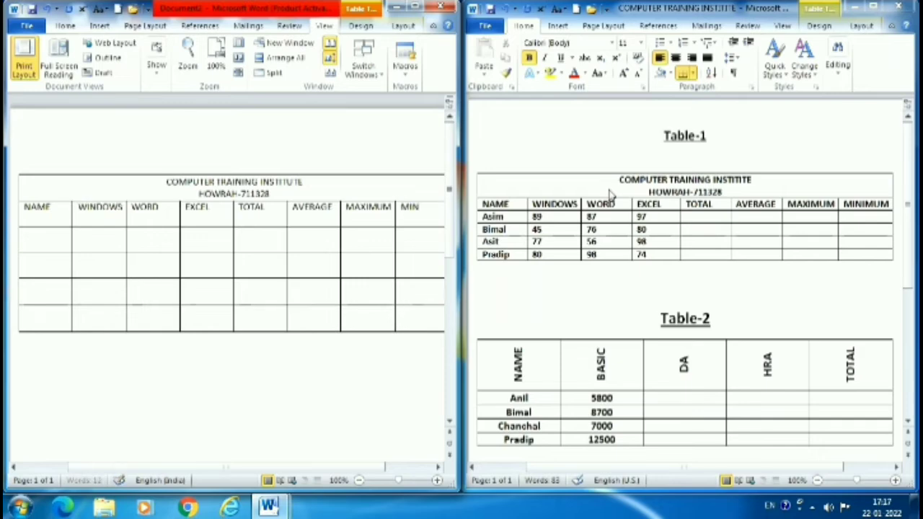
pyautogui.write('IM')
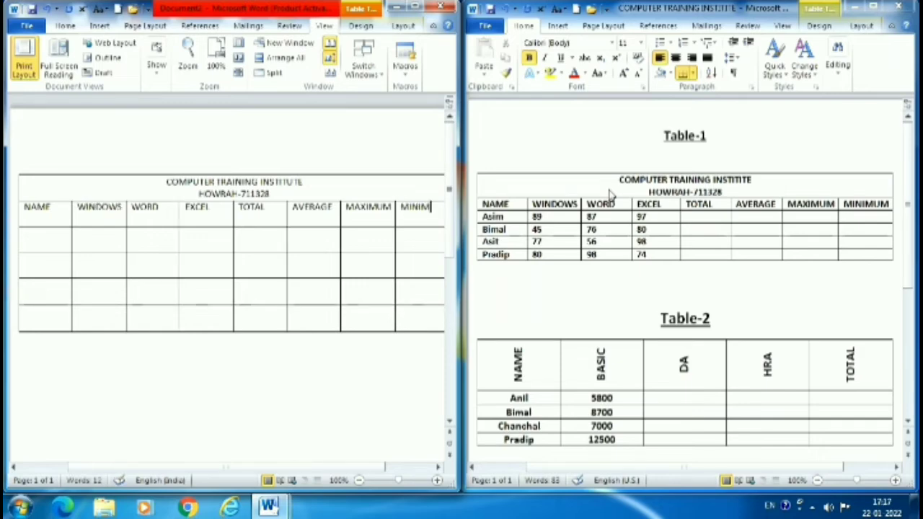
pyautogui.write('UM')
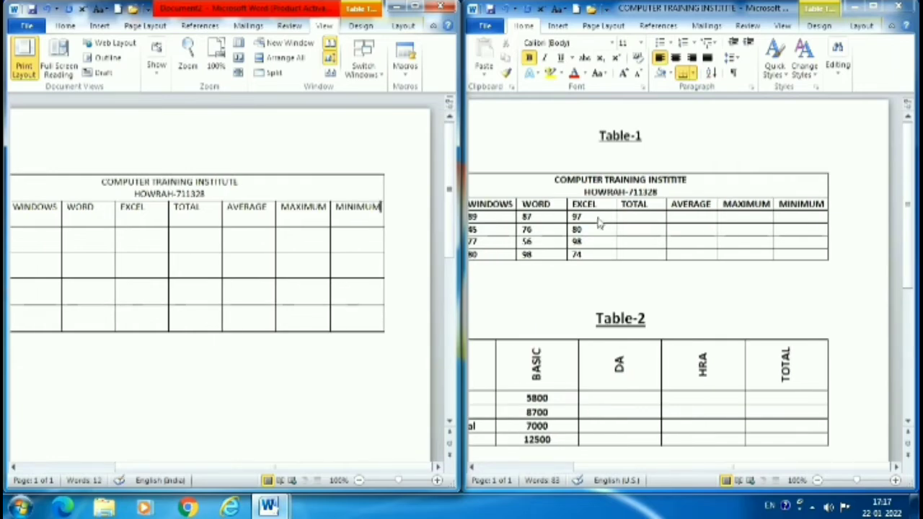
# Fill the first student row with the student's name from the sample and the marks 89, 87 and 97
pyautogui.press('Tab')
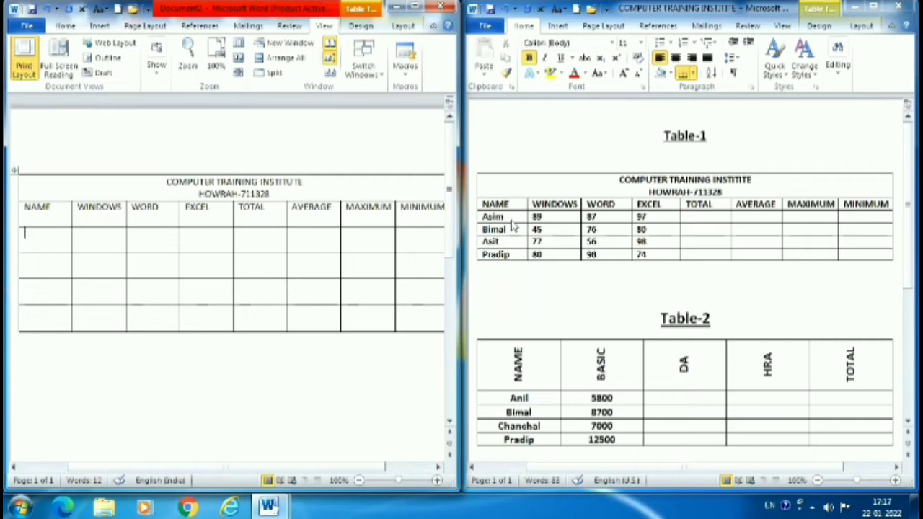
pyautogui.write('Asim')
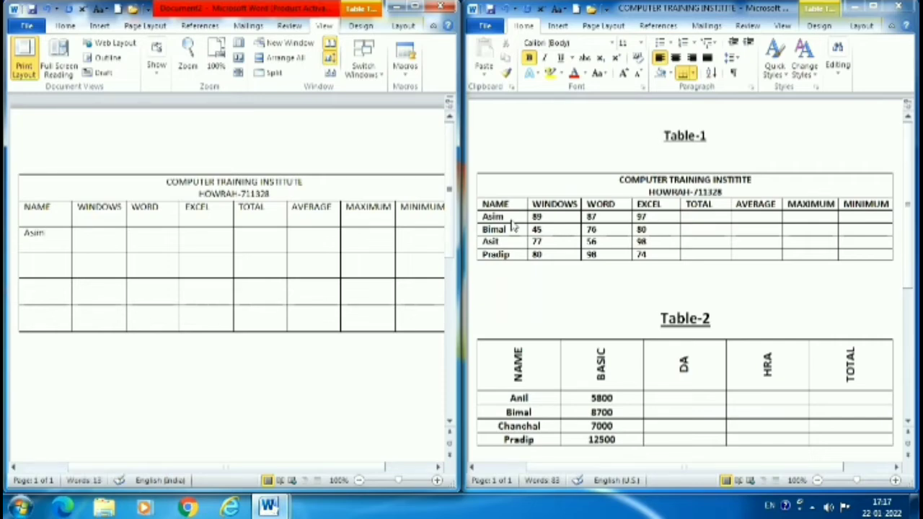
pyautogui.press('Tab')
pyautogui.write('890')
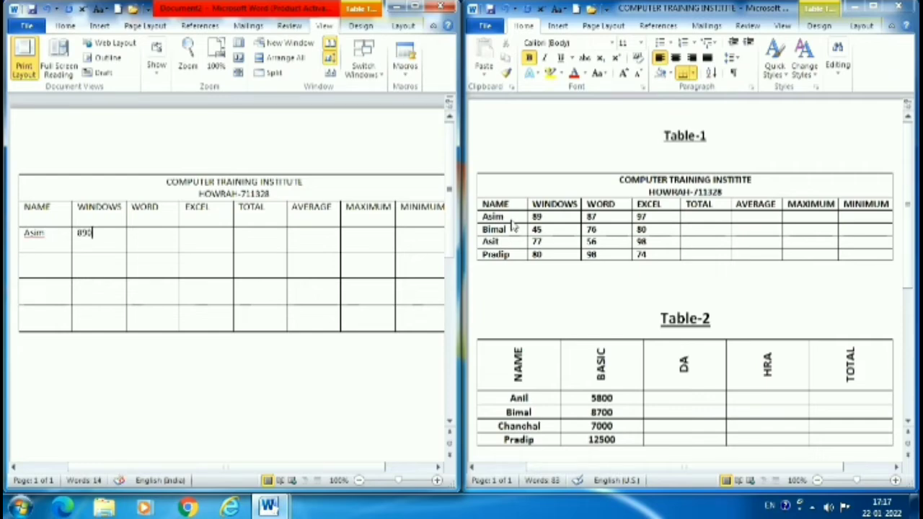
pyautogui.press('BackSpace')
pyautogui.write('87')
pyautogui.press('Tab')
pyautogui.write('97')
# Fill the second student row with the student's name and the marks 45, 76 and 80 for WINDOWS, WORD and EXCEL
pyautogui.press('Down')
pyautogui.press('Left')
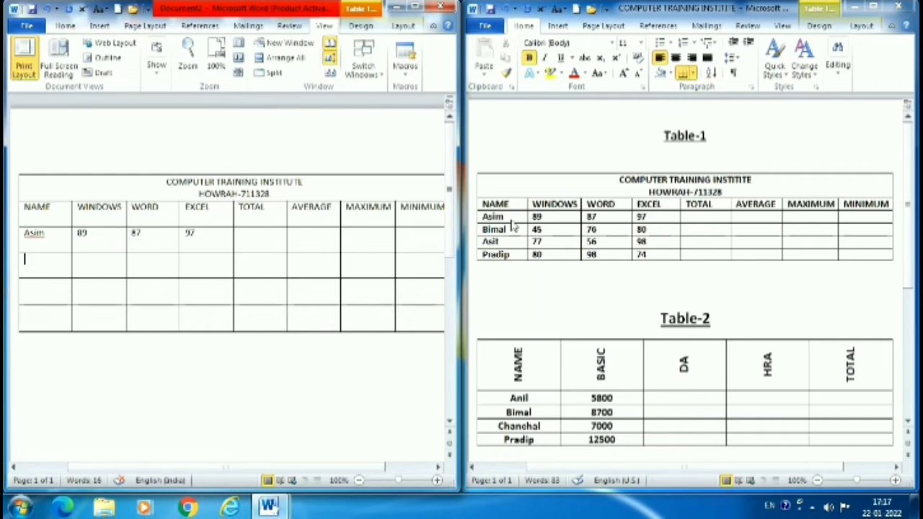
pyautogui.press('Left')
pyautogui.press('Left')
pyautogui.write('Bima')
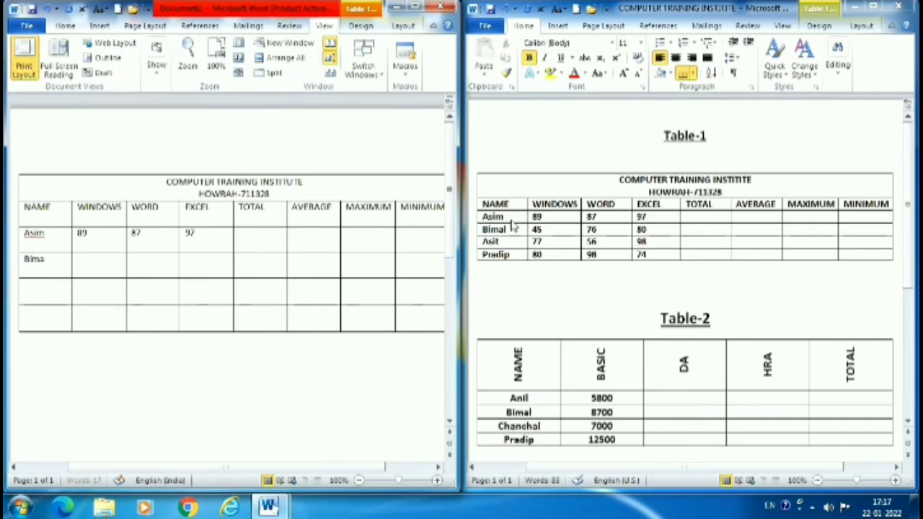
pyautogui.write('l')
pyautogui.press('Tab')
pyautogui.write('45')
pyautogui.press('Tab')
pyautogui.write('76')
pyautogui.press('Tab')
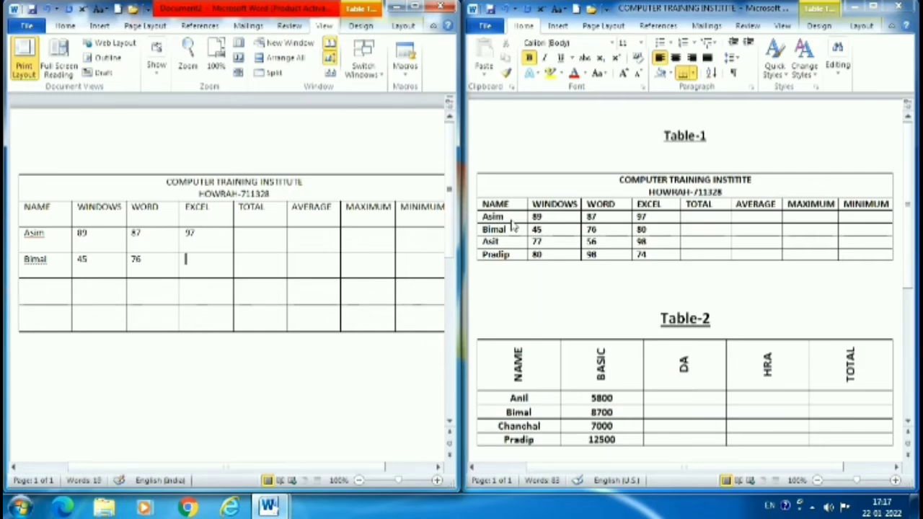
pyautogui.write('80')
# Fill the third student row with the student's name and the marks 77, 56 and 98
pyautogui.press('Down')
pyautogui.press('Left')
pyautogui.press('Left')
pyautogui.press('Left')
pyautogui.write('A')
pyautogui.write('sit ')
pyautogui.write('77')
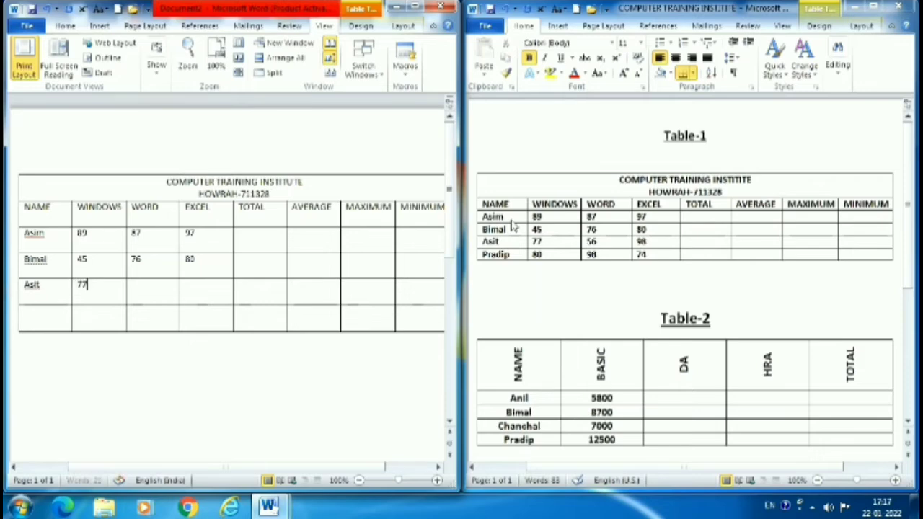
pyautogui.press('Tab')
pyautogui.write('56')
pyautogui.press('Tab')
pyautogui.write('98')
# Fill the last student row with the student's name and the marks 80, 98 and 74
pyautogui.press('Down')
pyautogui.press('Left')
pyautogui.press('Left')
pyautogui.press('Left')
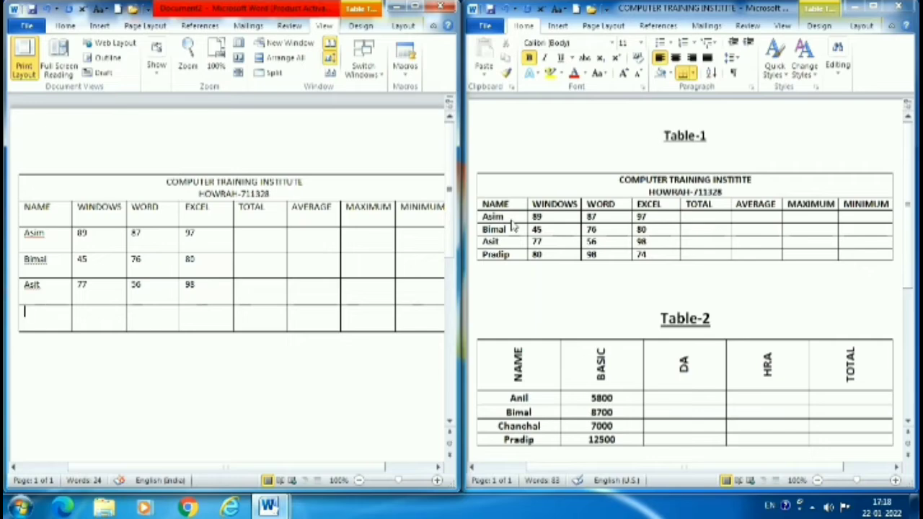
pyautogui.write('Pra')
pyautogui.press('BackSpace')
pyautogui.write('s')
pyautogui.press('BackSpace')
pyautogui.write('dip')
pyautogui.press('Tab')
pyautogui.write('8')
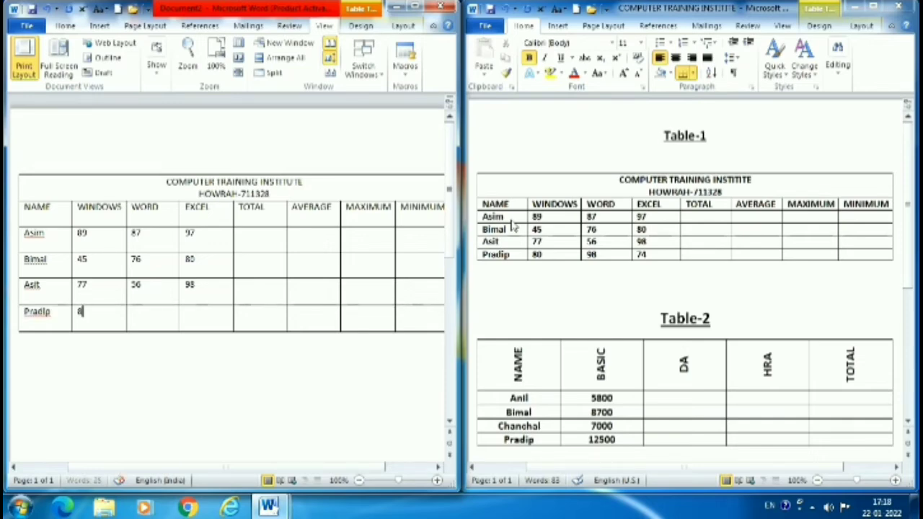
pyautogui.write('0')
pyautogui.press('Tab')
pyautogui.write('9')
pyautogui.write('74')
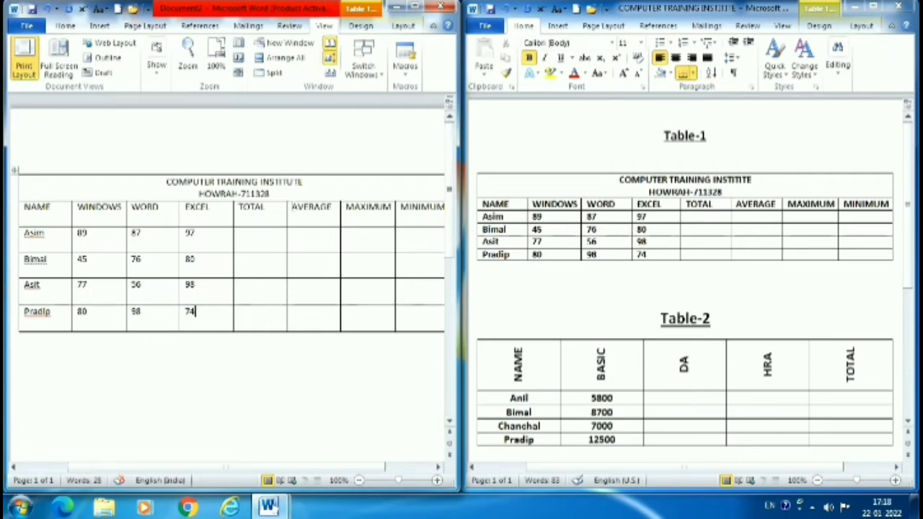
# Maximize the new document's window and make all text in the marks table bold
pyautogui.click(415, 9)
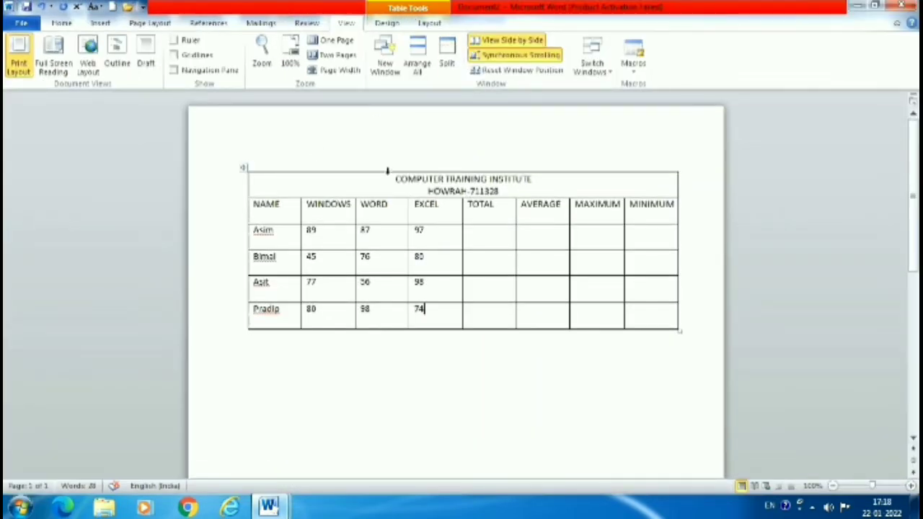
pyautogui.click(243, 168)
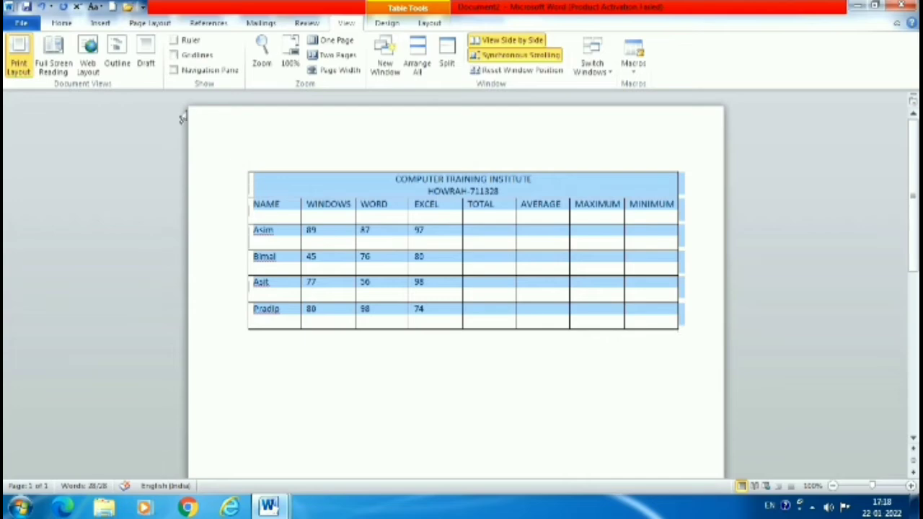
pyautogui.click(61, 22)
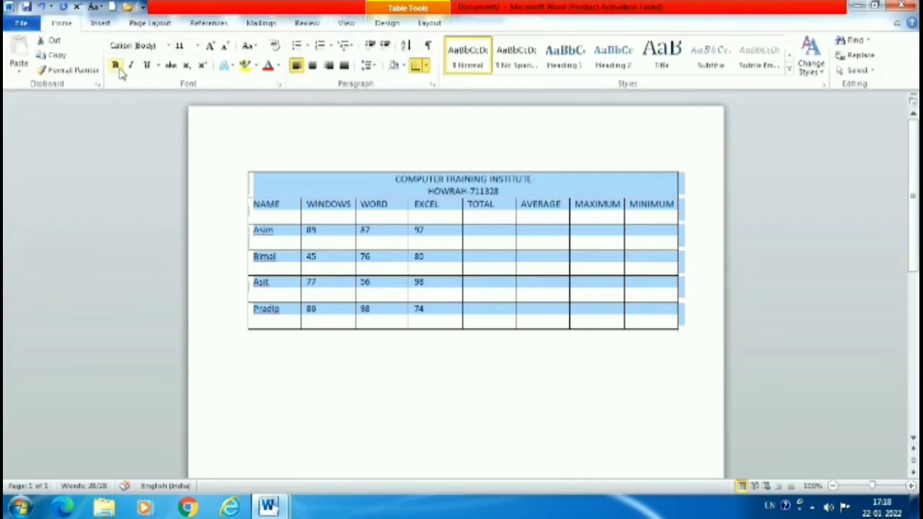
pyautogui.click(118, 66)
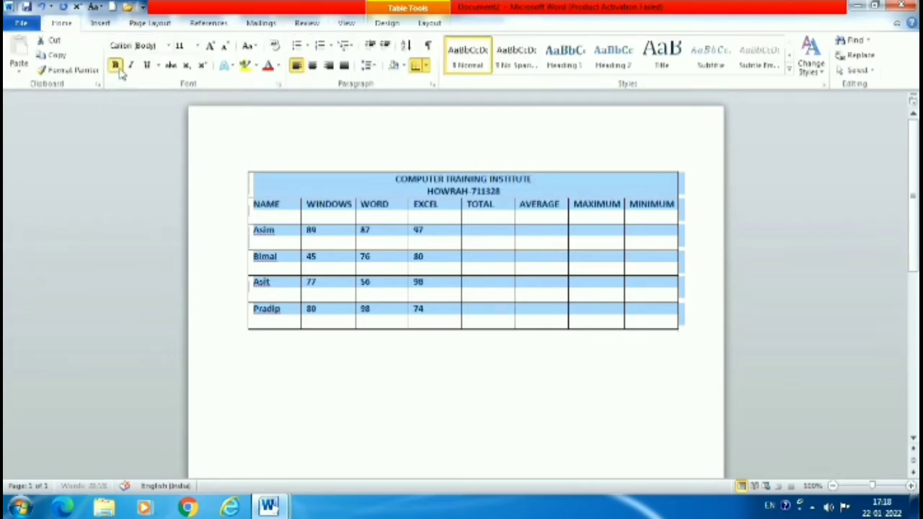
pyautogui.click(503, 361)
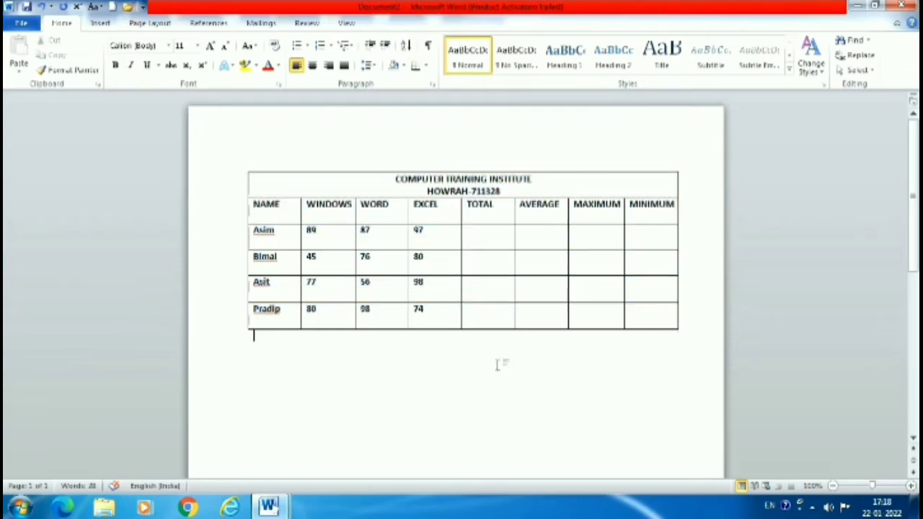
# Switch to the sample document, maximize it, and examine Table-2's vertical heading row and the data rows below it
pyautogui.hotkey('alt', 'Tab')
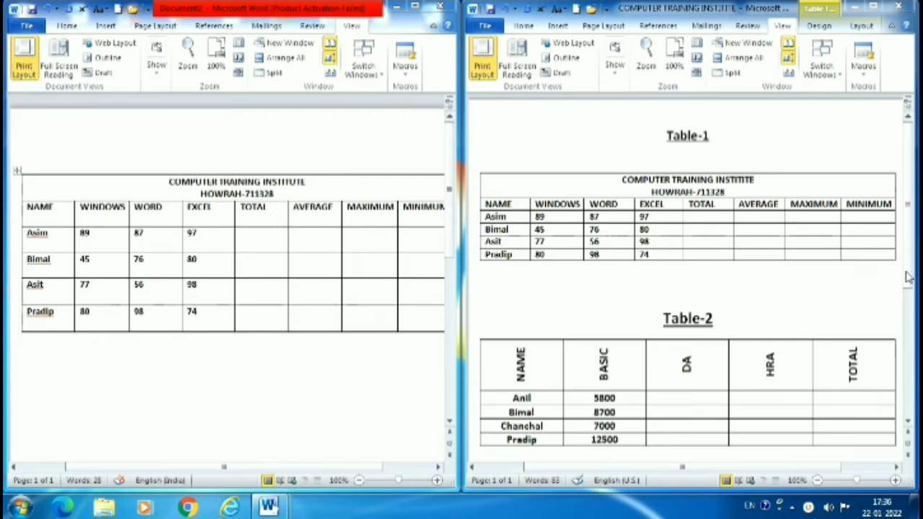
pyautogui.click(871, 7)
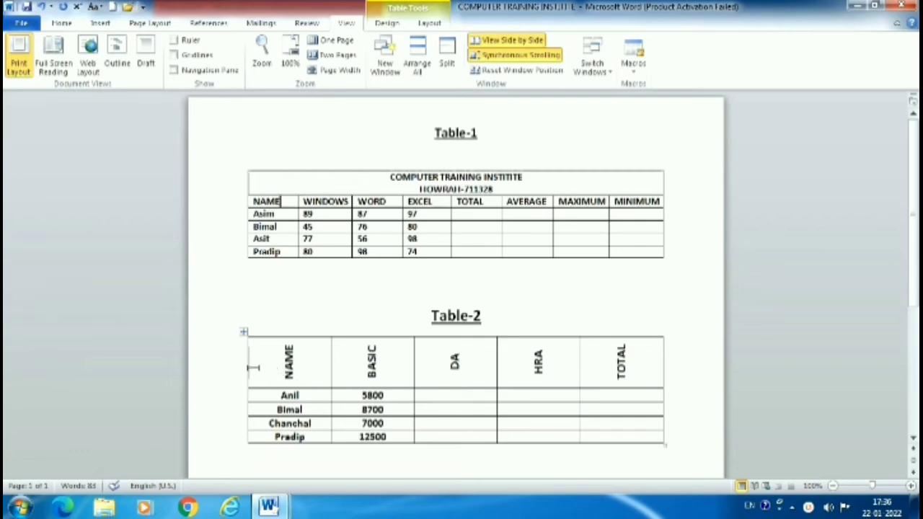
pyautogui.moveTo(258, 358); pyautogui.dragTo(621, 364)
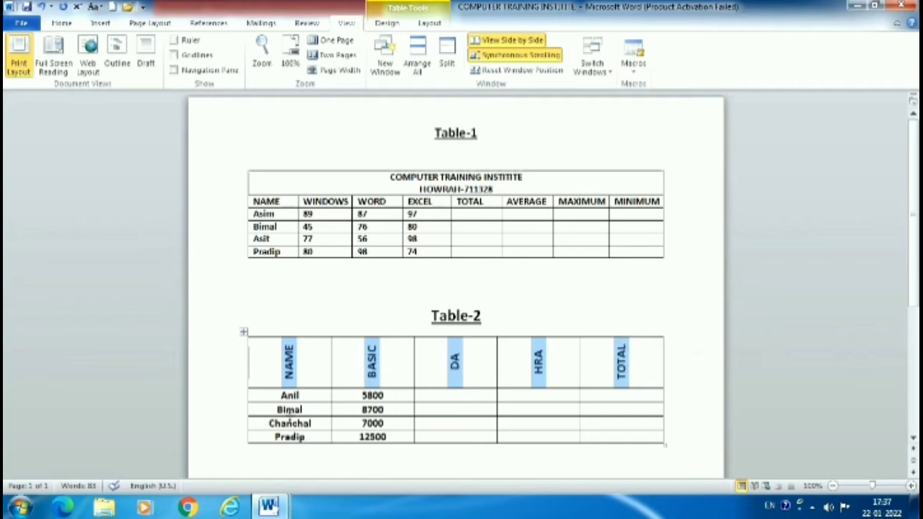
pyautogui.moveTo(268, 395); pyautogui.dragTo(611, 389)
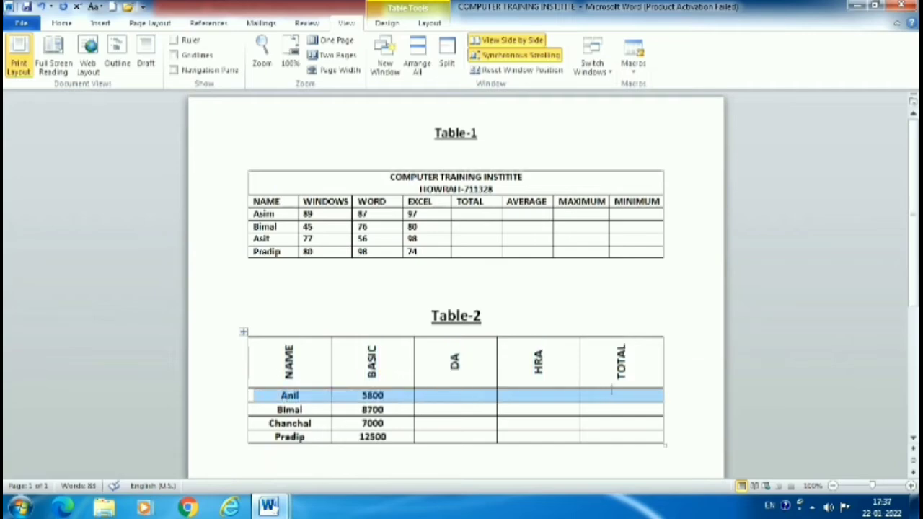
pyautogui.moveTo(263, 408); pyautogui.dragTo(595, 411)
pyautogui.moveTo(254, 423); pyautogui.dragTo(605, 422)
pyautogui.moveTo(254, 437); pyautogui.dragTo(613, 436)
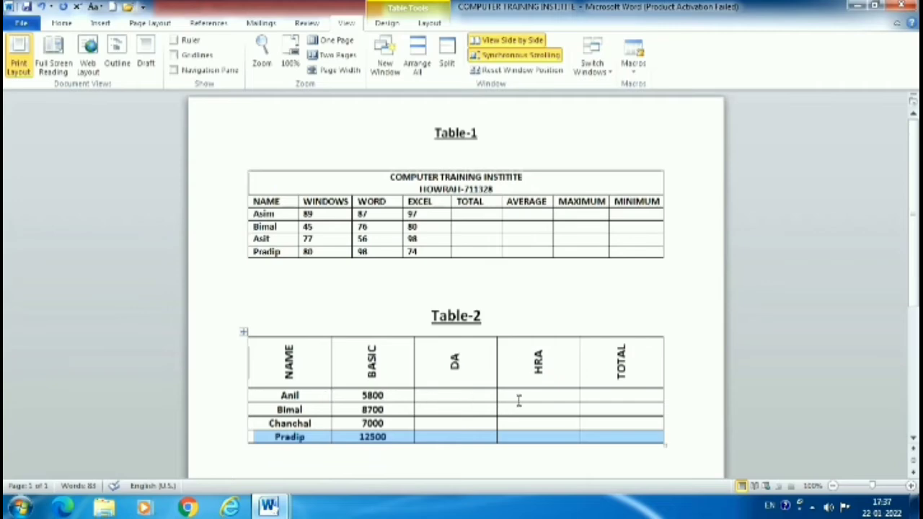
# Switch to the new document containing the marks table and maximize its window
pyautogui.moveTo(269, 507)
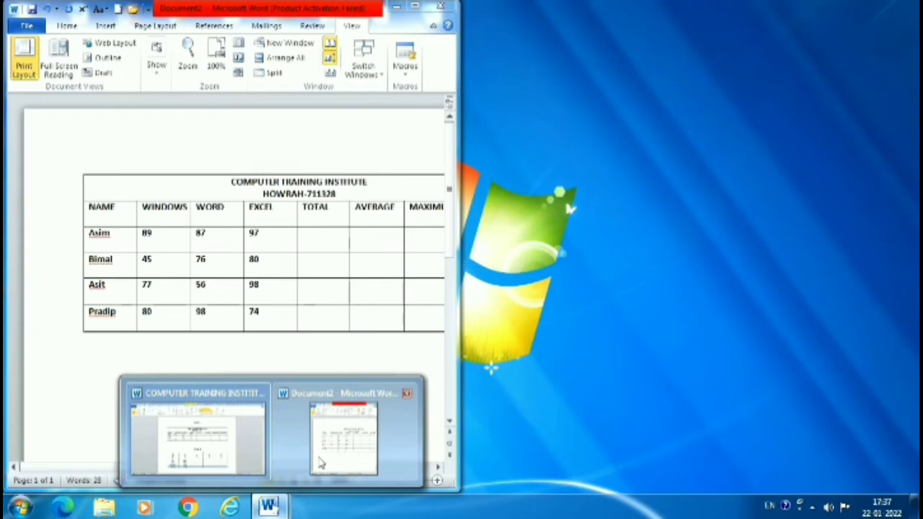
pyautogui.click(321, 463)
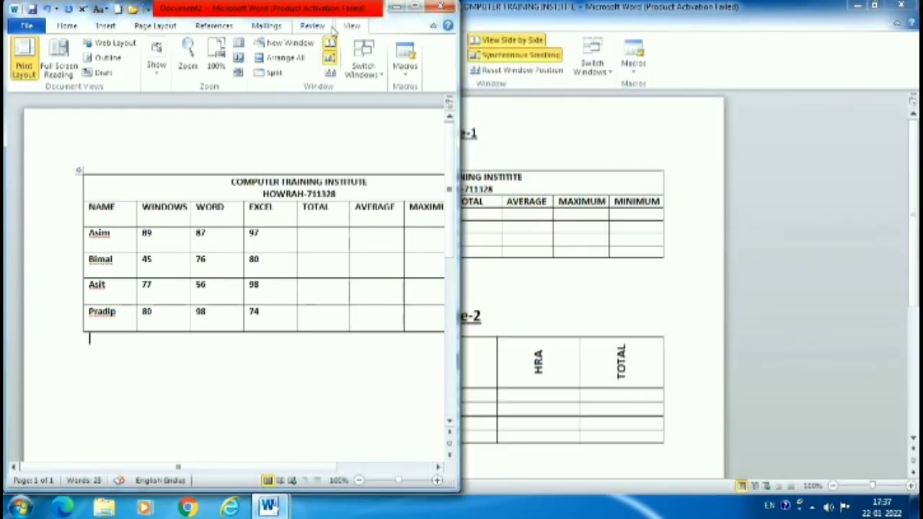
pyautogui.click(417, 6)
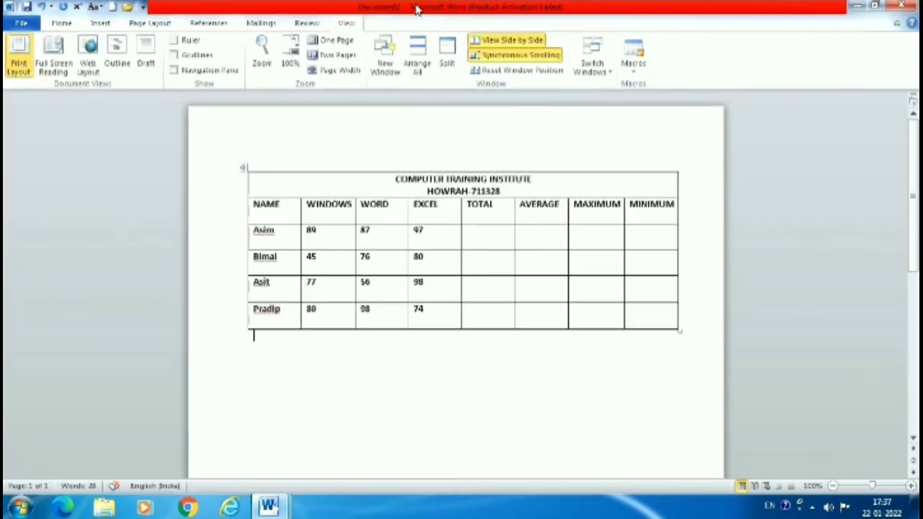
# Add blank lines below the marks table, insert a table with 5 columns and 5 rows there, and enlarge it slightly
pyautogui.press('Return')
pyautogui.press('Return')
pyautogui.click(101, 23)
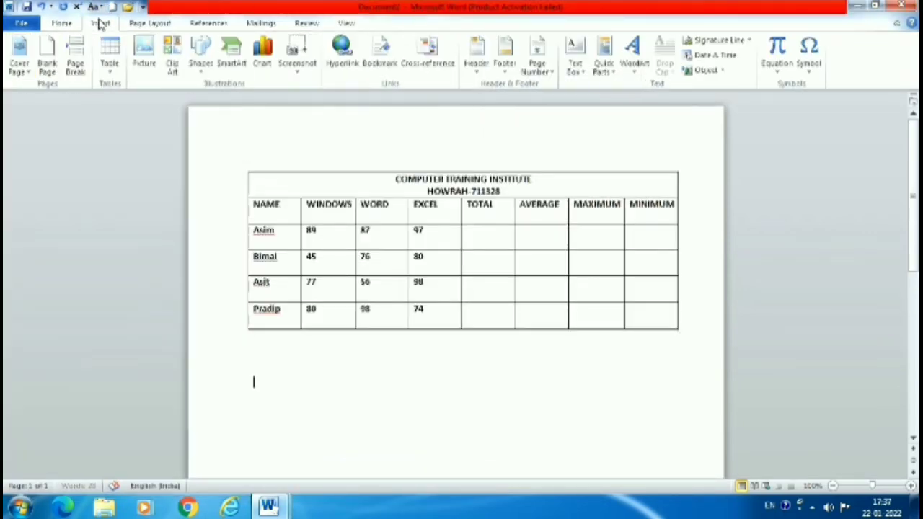
pyautogui.click(112, 58)
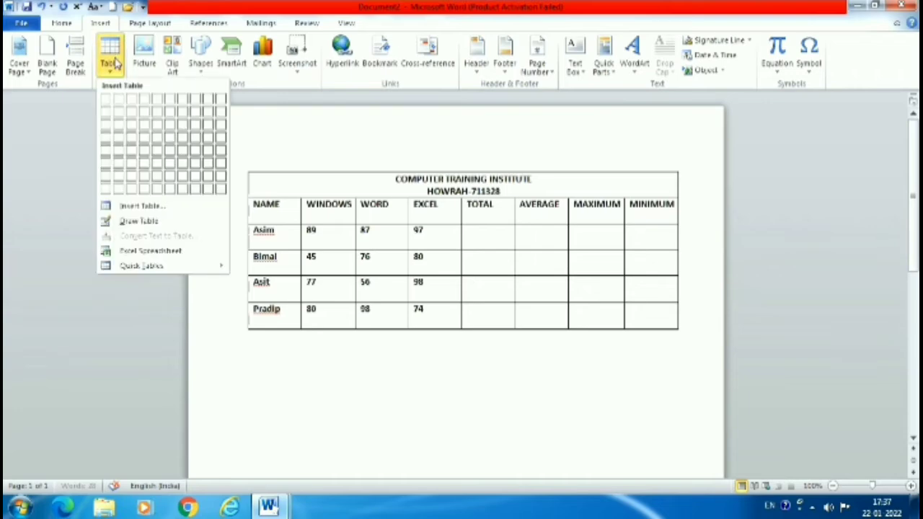
pyautogui.click(150, 207)
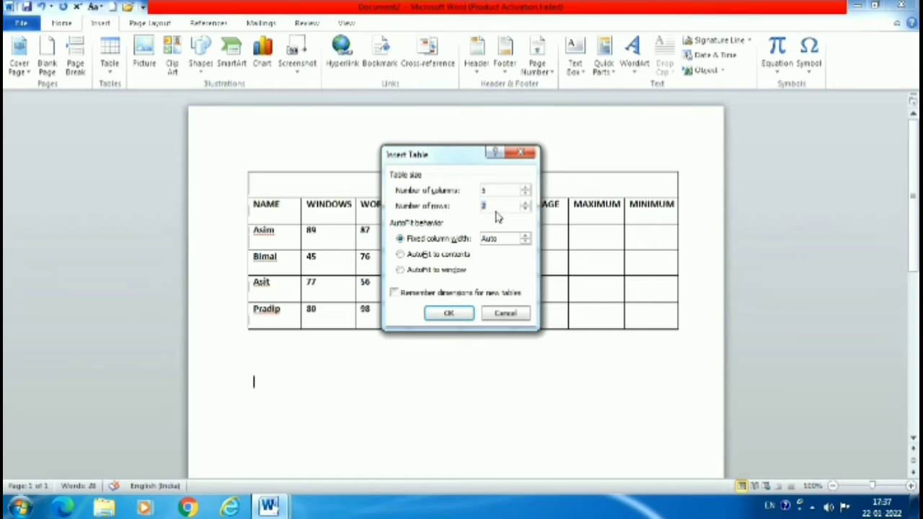
pyautogui.click(448, 314)
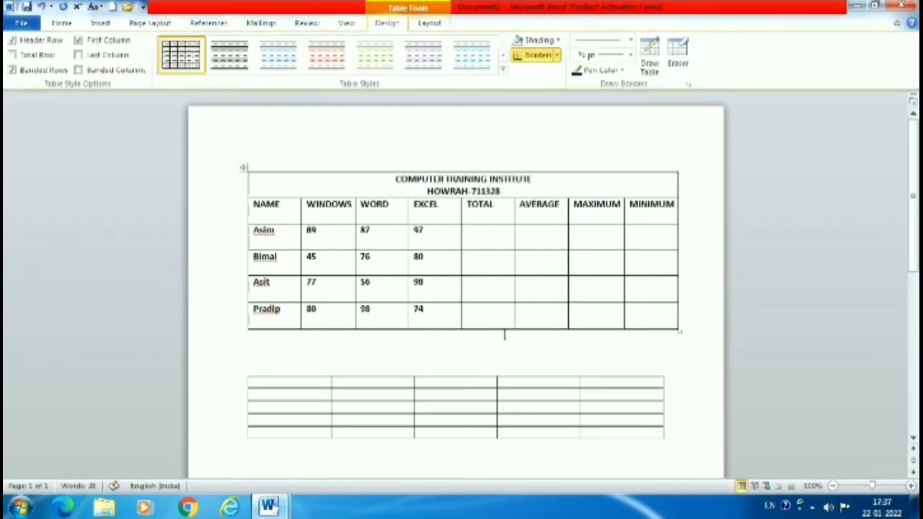
pyautogui.moveTo(663, 442); pyautogui.dragTo(673, 475)
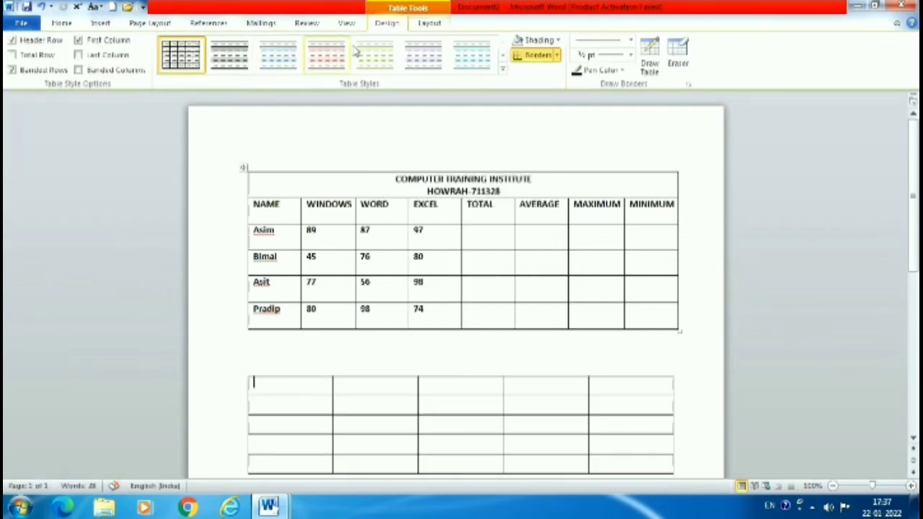
# Show the new and sample documents side by side again and clear the row selection in the sample's Table-2
pyautogui.click(346, 24)
pyautogui.click(507, 40)
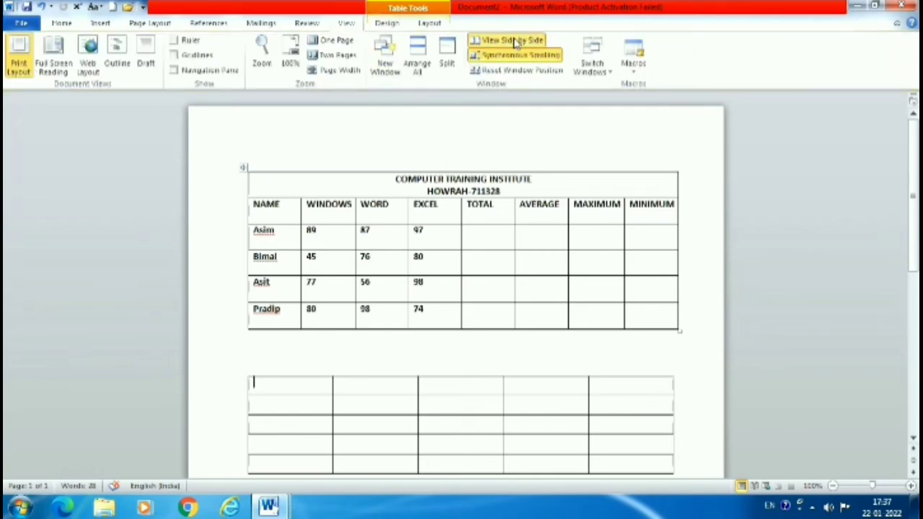
pyautogui.click(515, 42)
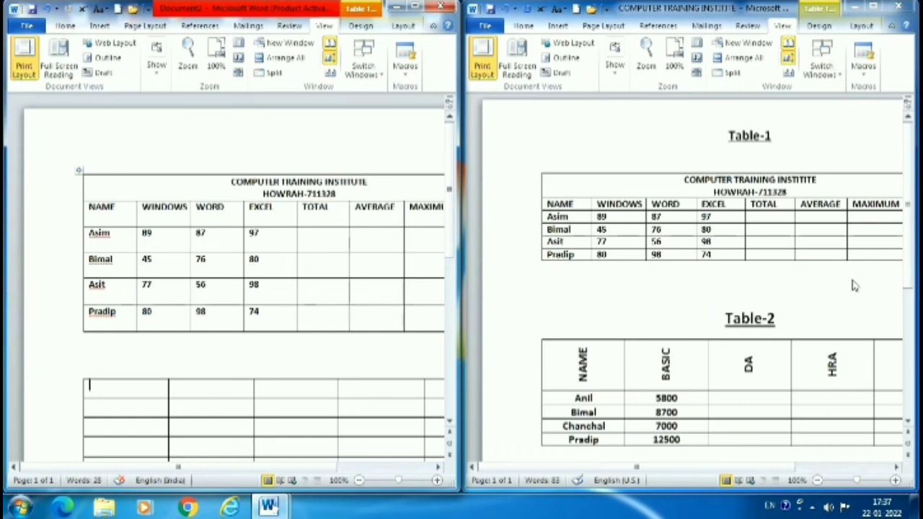
pyautogui.click(711, 323)
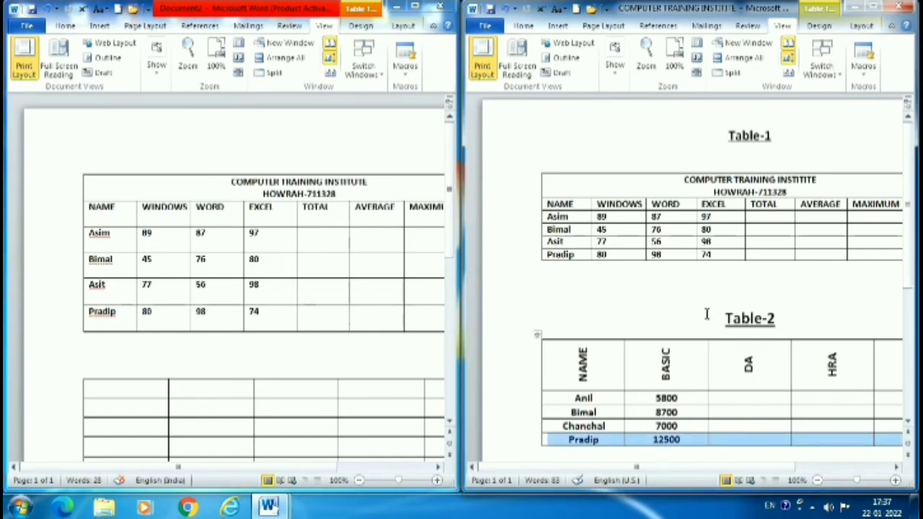
pyautogui.click(707, 314)
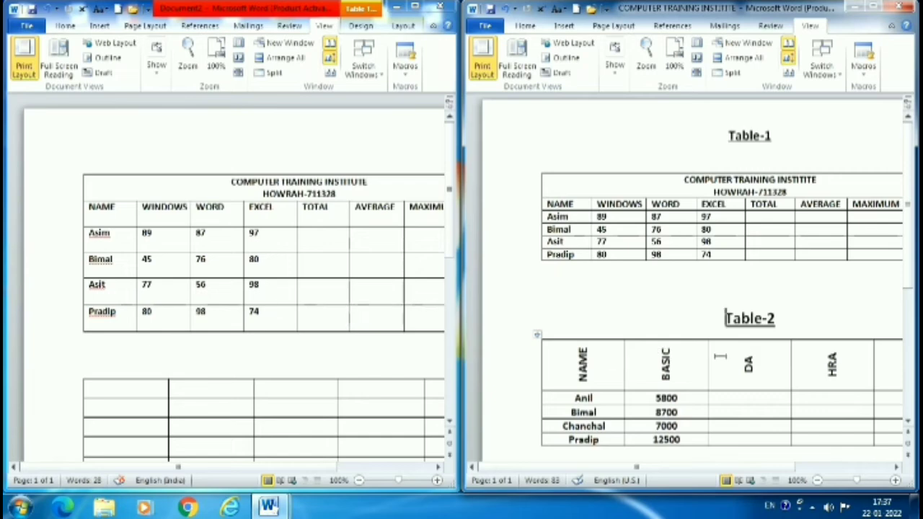
pyautogui.moveTo(784, 472); pyautogui.dragTo(812, 469)
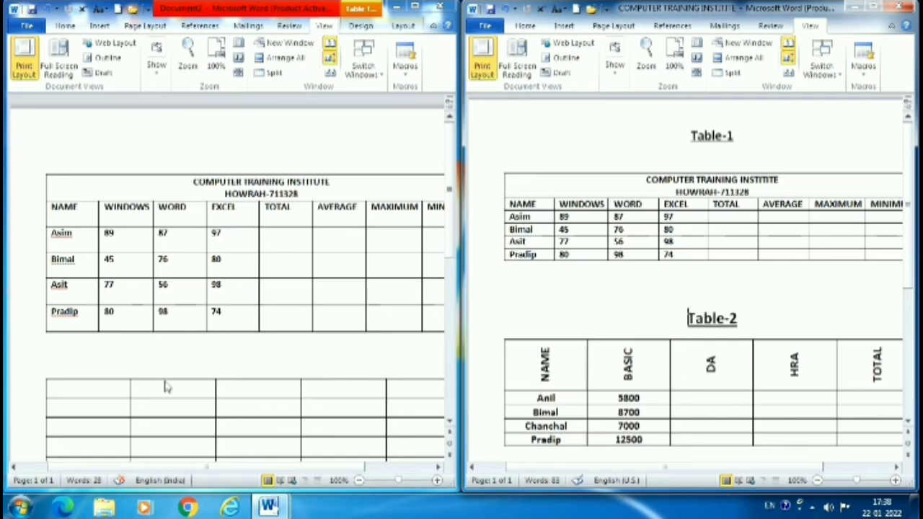
# Fill the new table's first row with the headings NAME, BASIC, DA, HRA and TOTAL
pyautogui.click(117, 389)
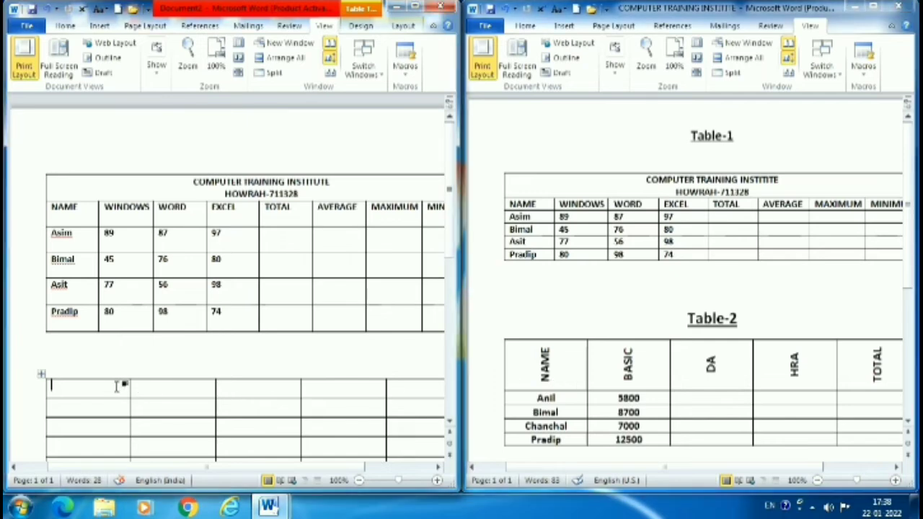
pyautogui.write('NAME')
pyautogui.press('Tab')
pyautogui.write('BASIC')
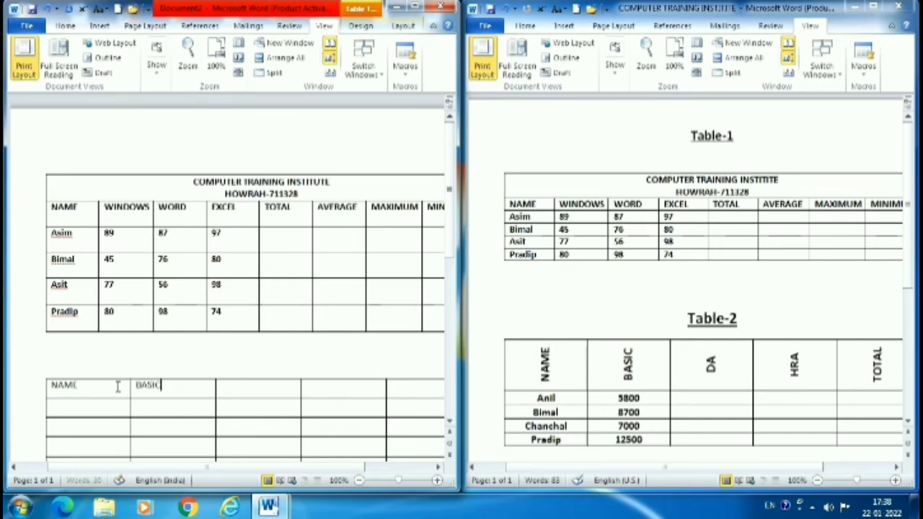
pyautogui.press('Tab')
pyautogui.write('DA')
pyautogui.press('Tab')
pyautogui.write('HRA')
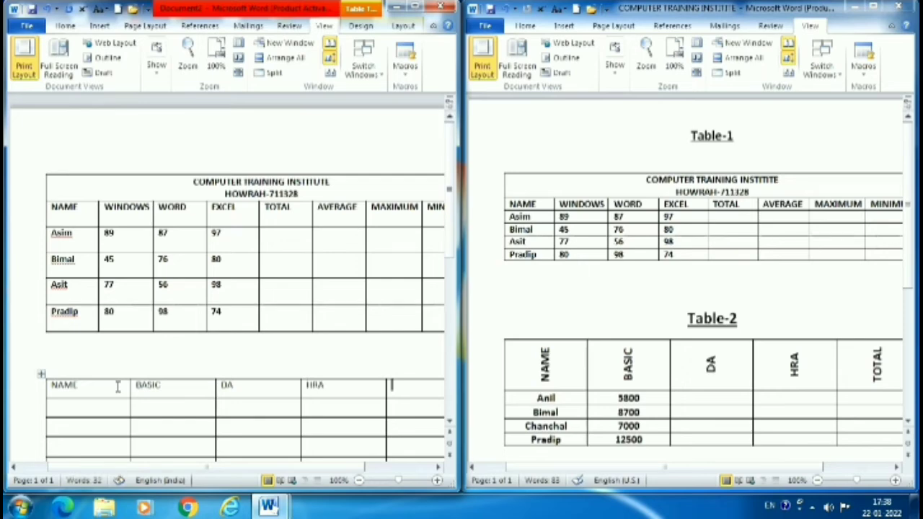
pyautogui.press('Tab')
pyautogui.write('TOTAL')
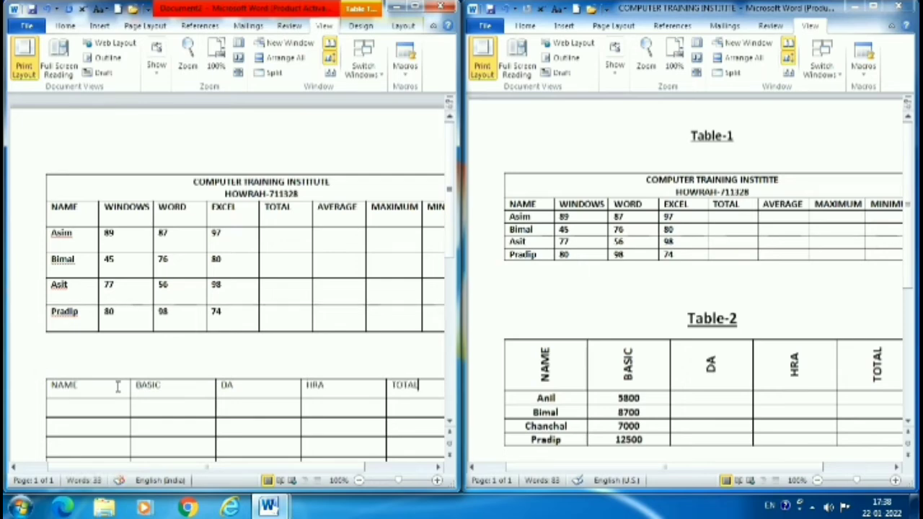
# Format the salary table's heading row as bold vertical text reading upward, centred in its cells, with the document window maximized
pyautogui.click(28, 389)
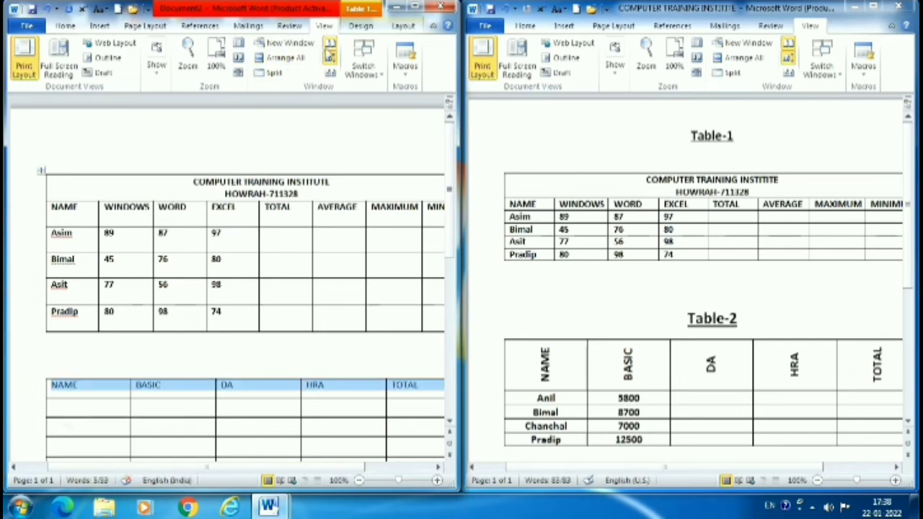
pyautogui.click(400, 29)
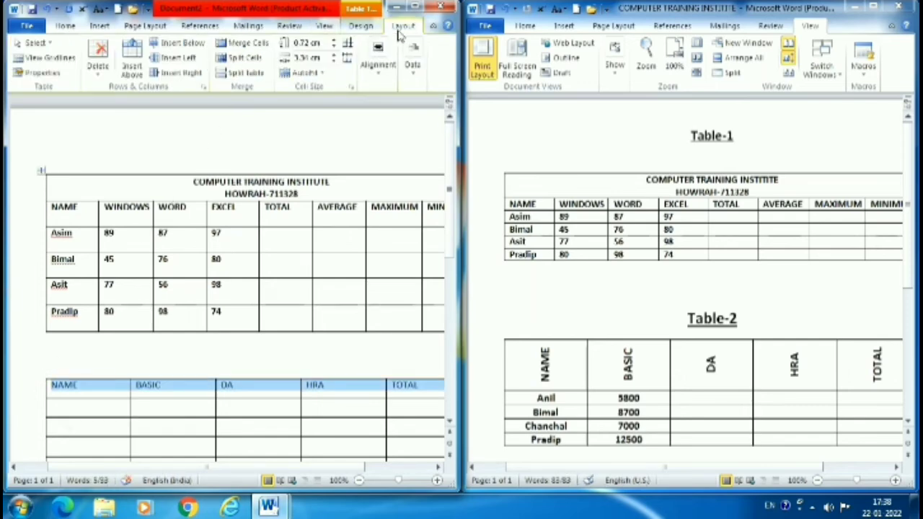
pyautogui.click(417, 6)
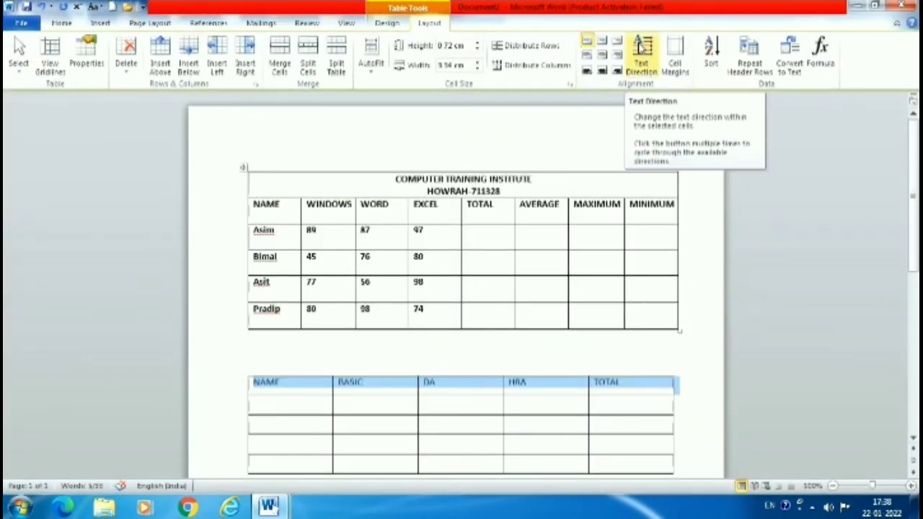
pyautogui.click(642, 47)
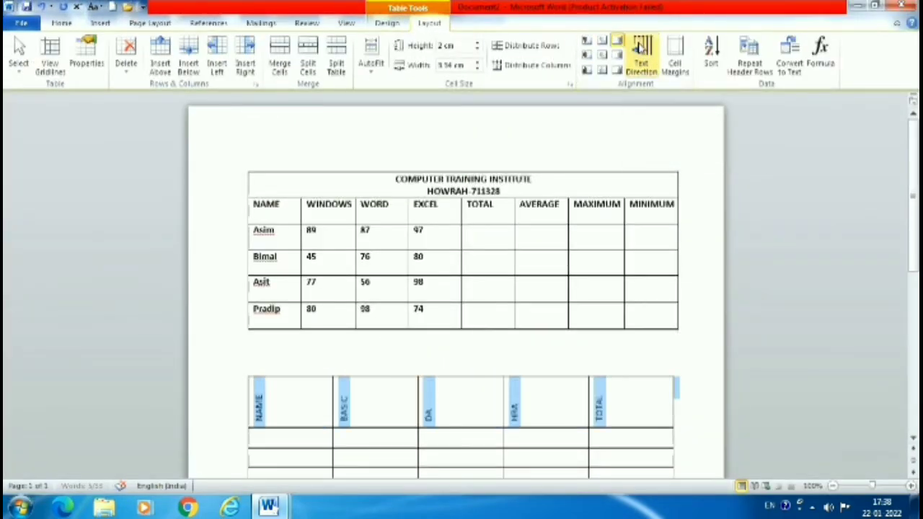
pyautogui.click(603, 58)
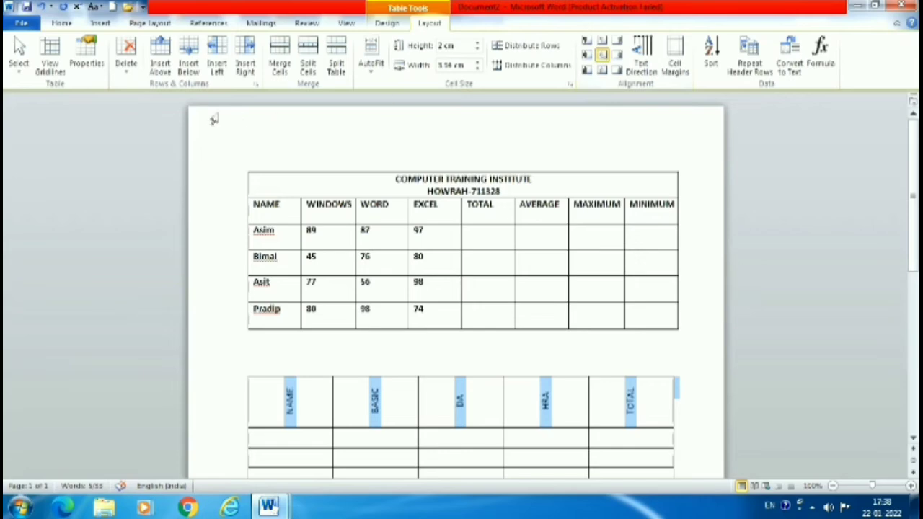
pyautogui.click(61, 23)
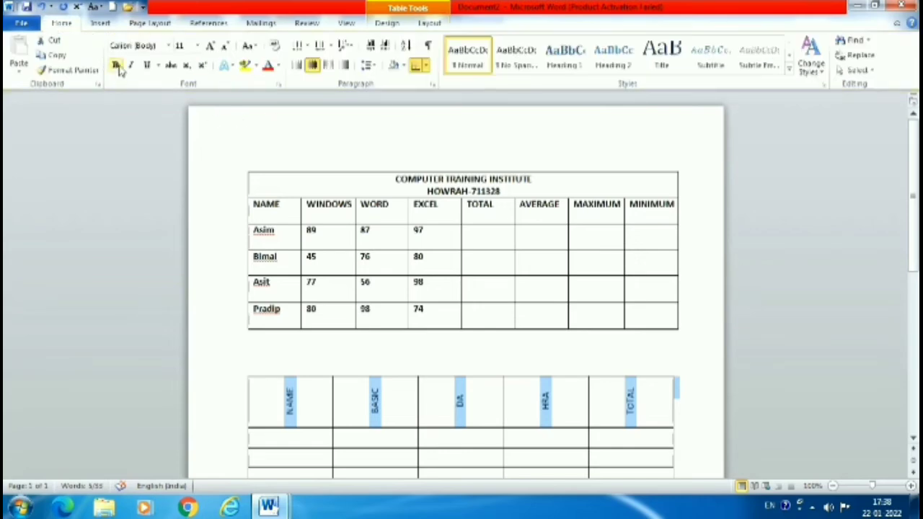
pyautogui.click(114, 65)
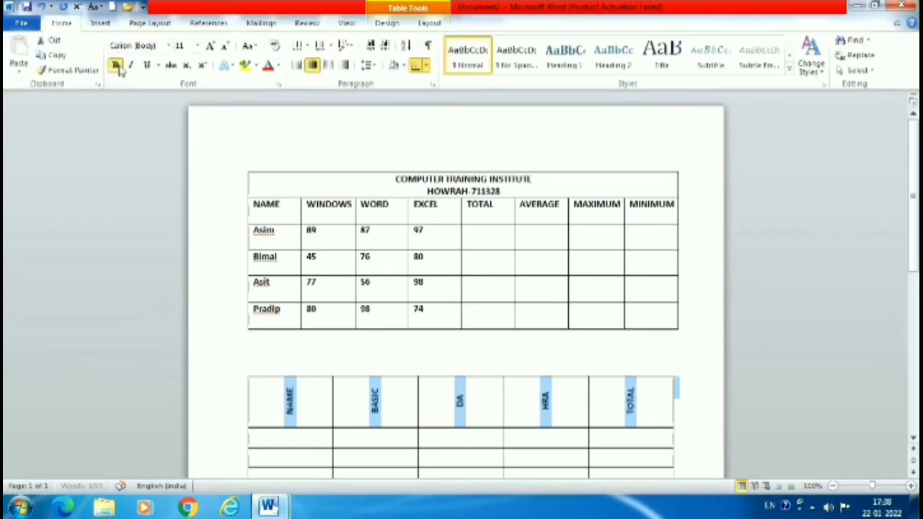
# Place the cursor in the first data cell under NAME and restore the side-by-side view of both documents
pyautogui.click(291, 441)
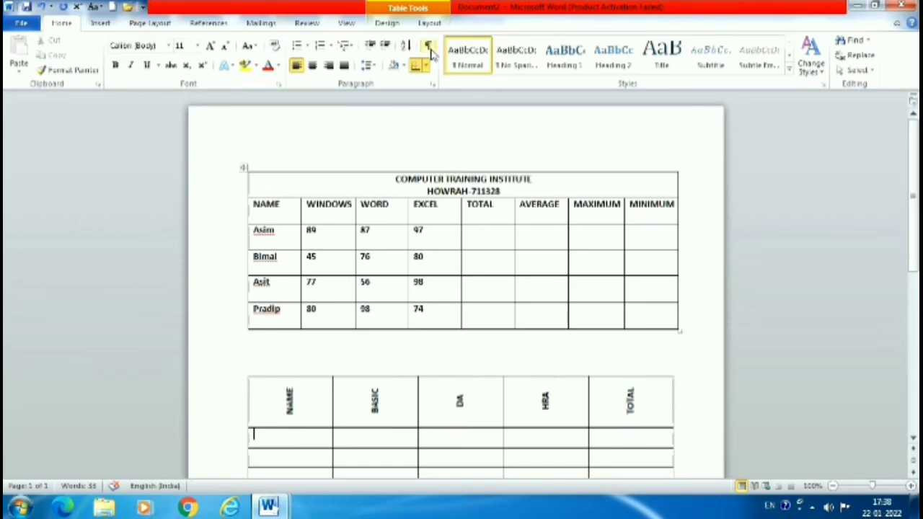
pyautogui.click(355, 24)
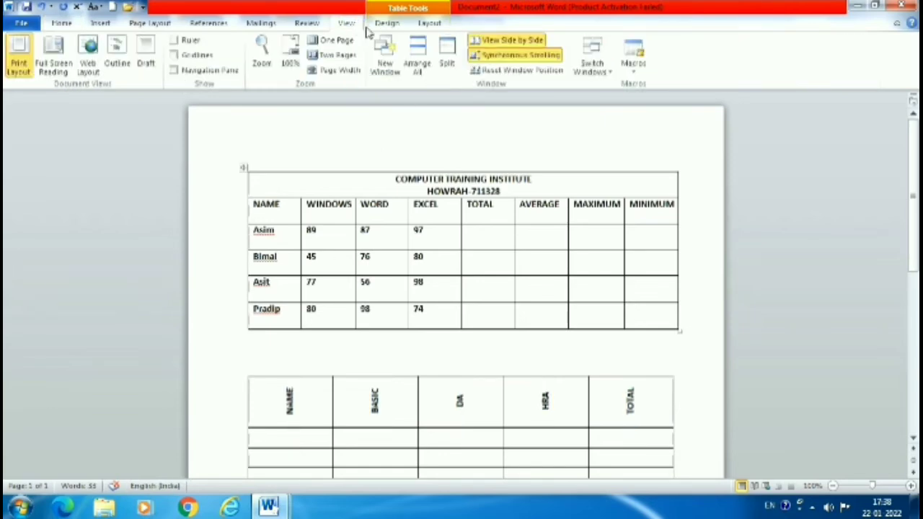
pyautogui.click(478, 42)
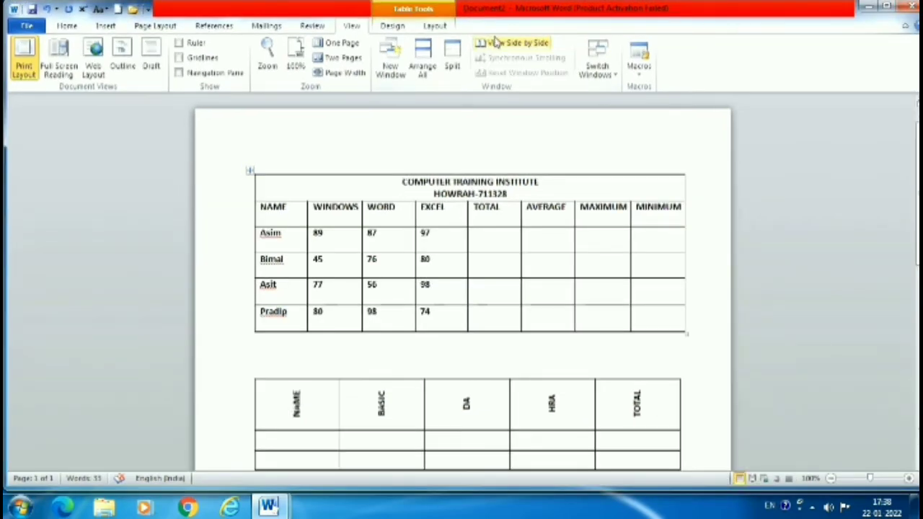
pyautogui.click(495, 43)
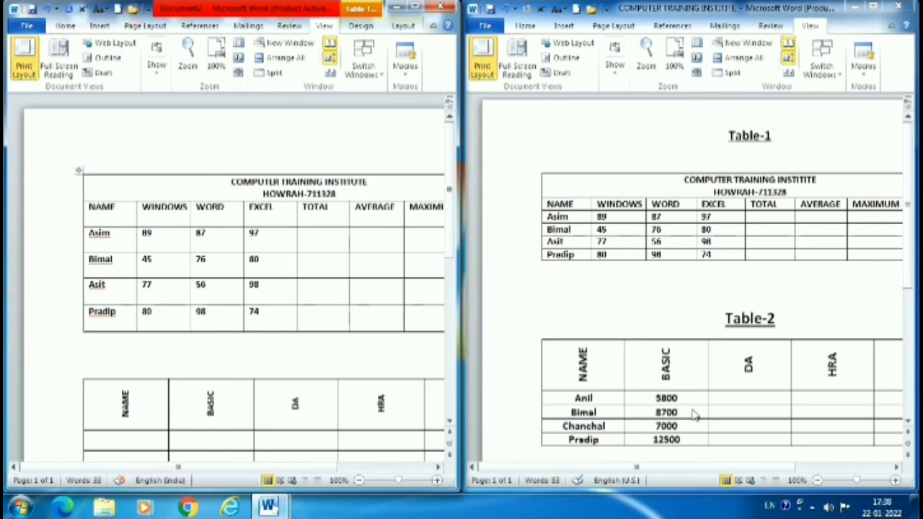
# Fill the salary table's first data row with the employee's name and the basic salary 5800
pyautogui.write('a')
pyautogui.press('BackSpace')
pyautogui.write('Anil')
pyautogui.press('Tab')
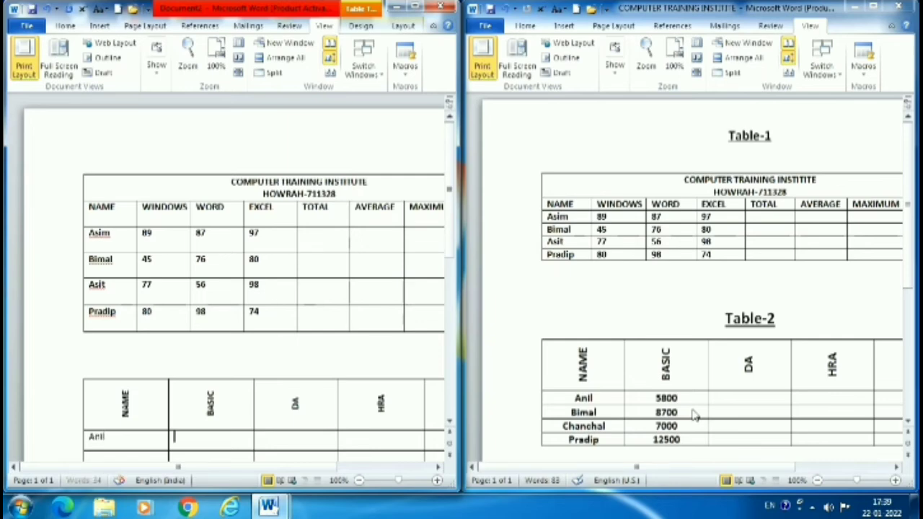
pyautogui.write('580')
pyautogui.press('BackSpace')
pyautogui.hscroll(3, 693, 415)
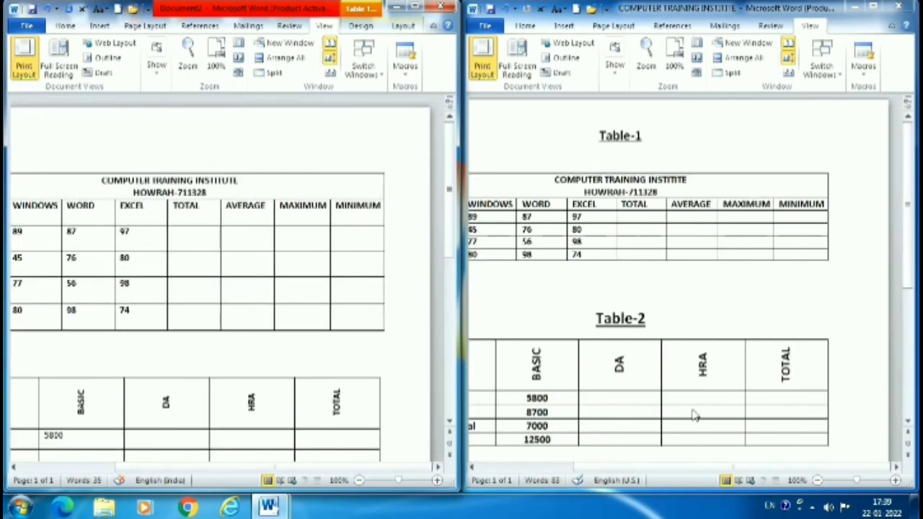
pyautogui.press('Left')
pyautogui.hscroll(-3, 693, 414)
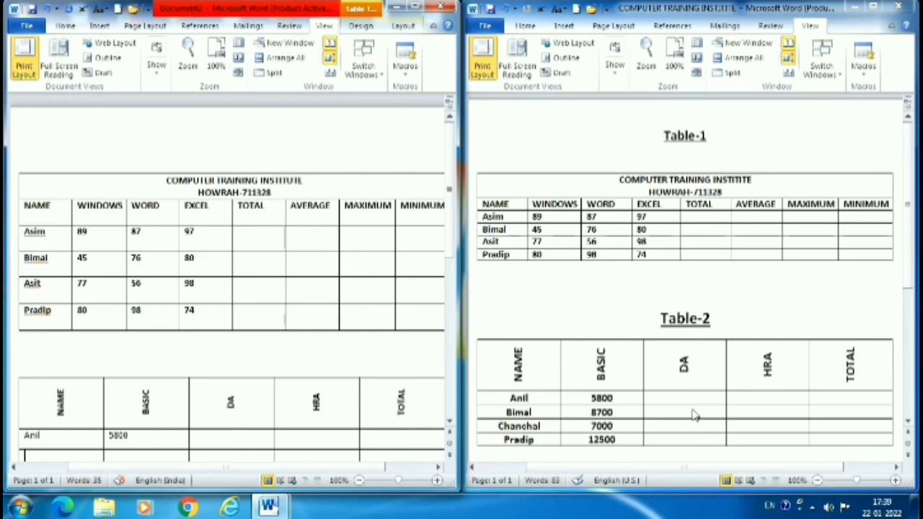
# Fill the salary table's second data row with the employee's name and the basic salary 8700
pyautogui.write('Bimal ')
pyautogui.write('8700')
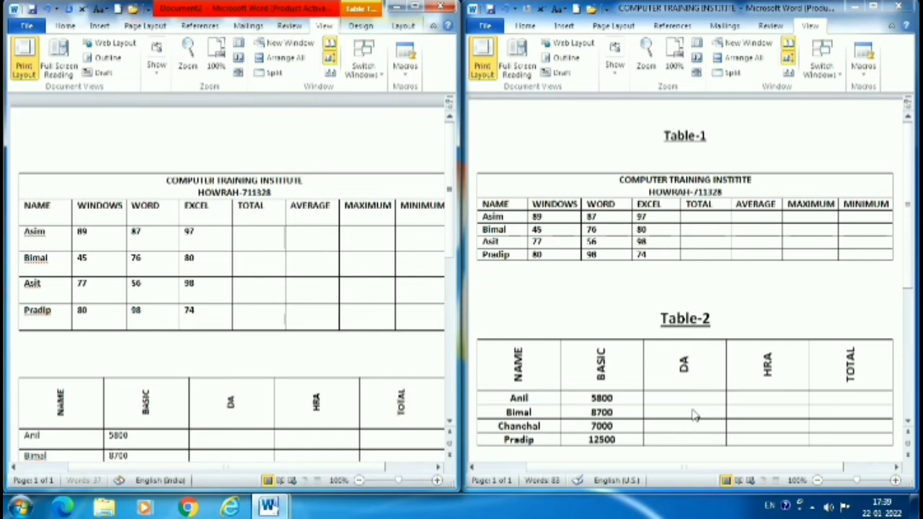
pyautogui.press('Tab')
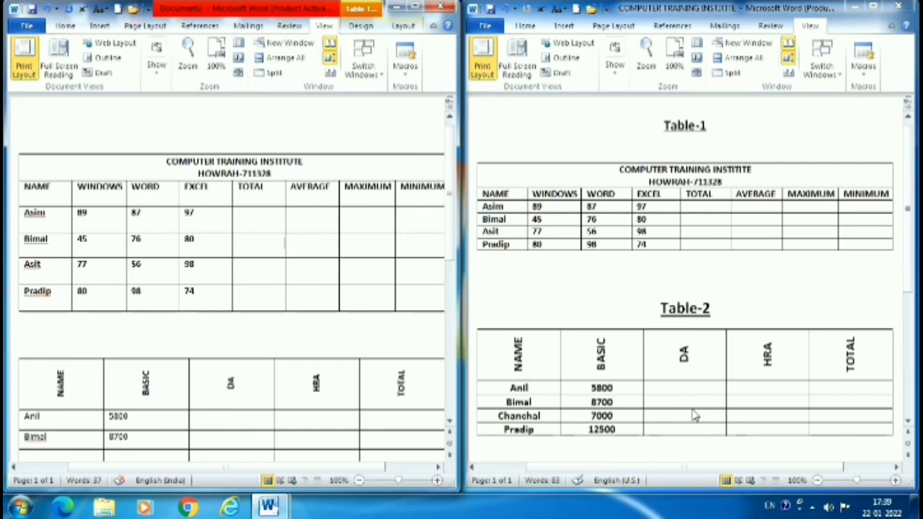
# Fill the salary table's third data row with the employee's name and the basic salary 7000, and move to the last row
pyautogui.write('Chanchal')
pyautogui.press('Tab')
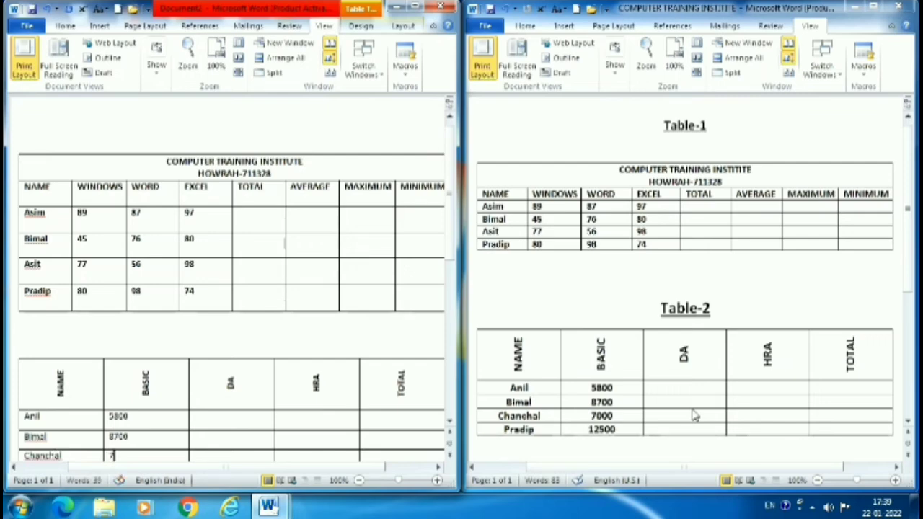
pyautogui.write('7000')
pyautogui.press('Tab')
pyautogui.press('Tab')
pyautogui.press('Tab')
pyautogui.press('Tab')
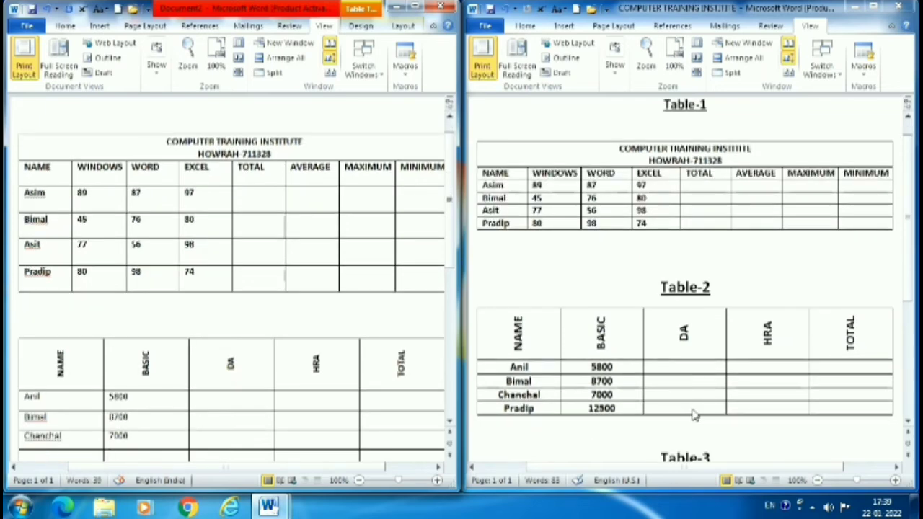
# Fill the salary table's last data row with the employee's name and the basic salary 12500
pyautogui.write('Pra')
pyautogui.write('dip ')
pyautogui.write('12500')
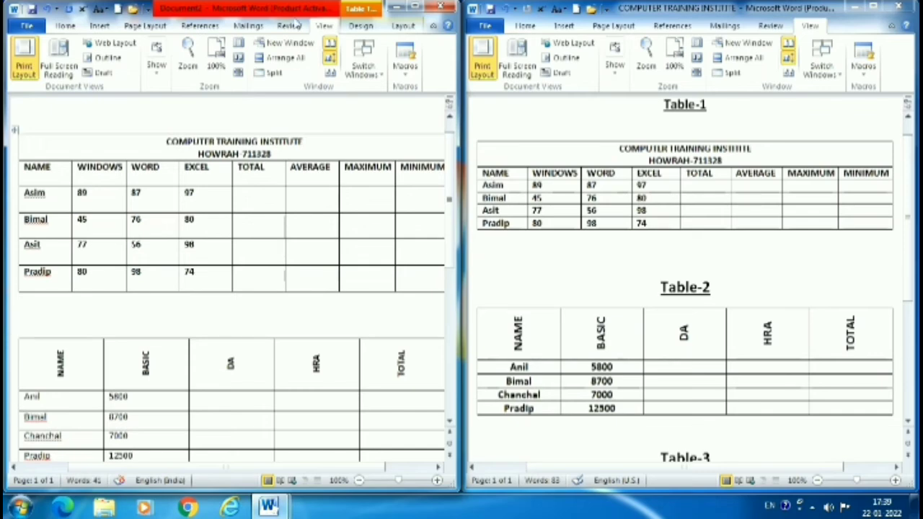
# Maximize the new document and make the salary table's four data rows bold
pyautogui.click(414, 9)
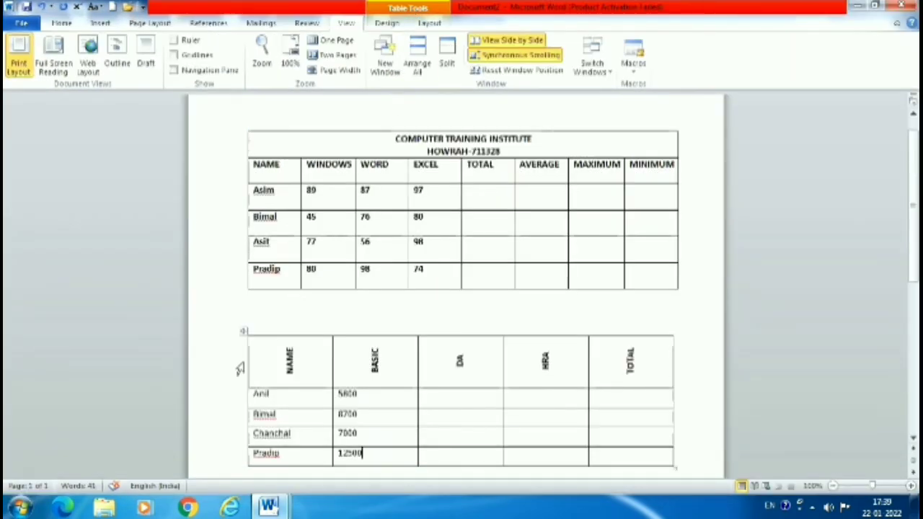
pyautogui.moveTo(233, 401); pyautogui.dragTo(255, 449)
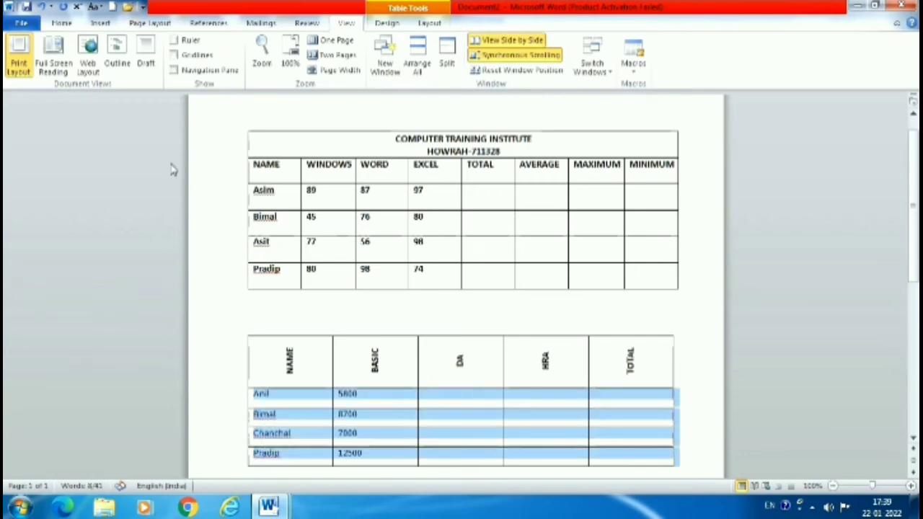
pyautogui.click(62, 24)
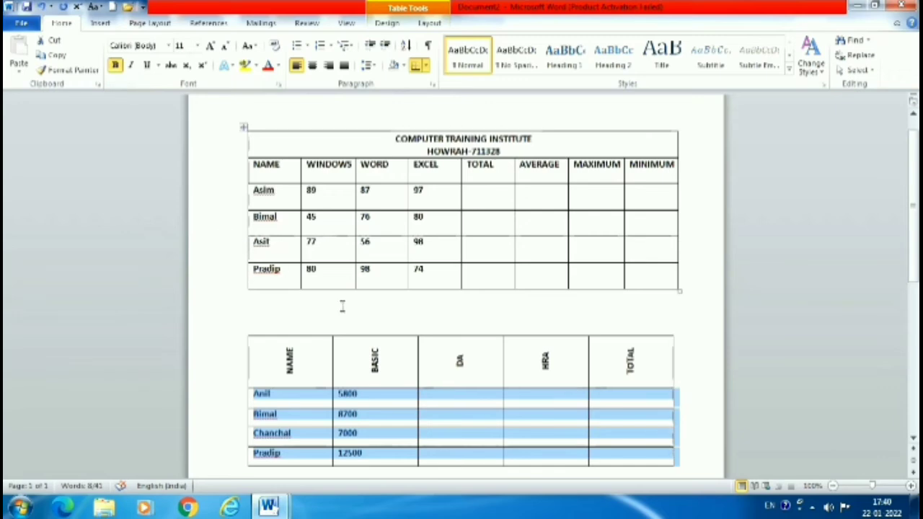
pyautogui.click(459, 325)
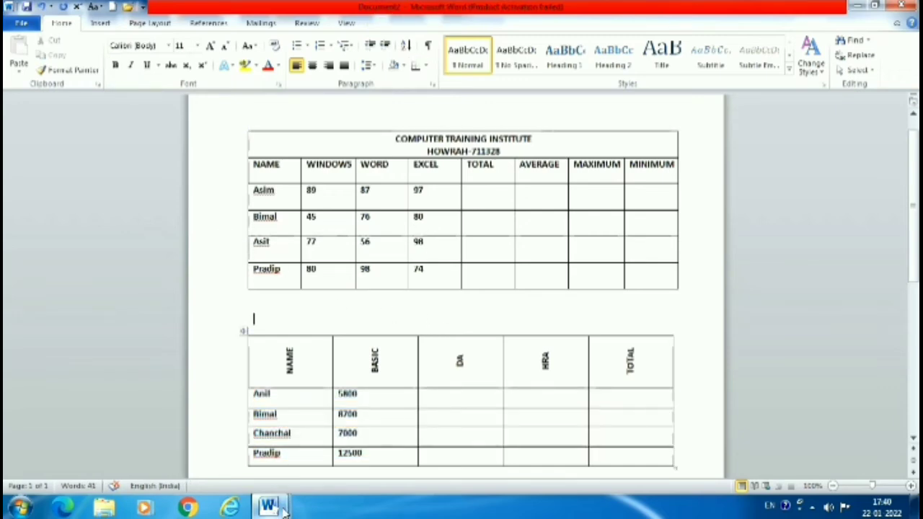
# View both documents side by side and examine the rows and columns of the sample's Table-3 calendar
pyautogui.moveTo(281, 501)
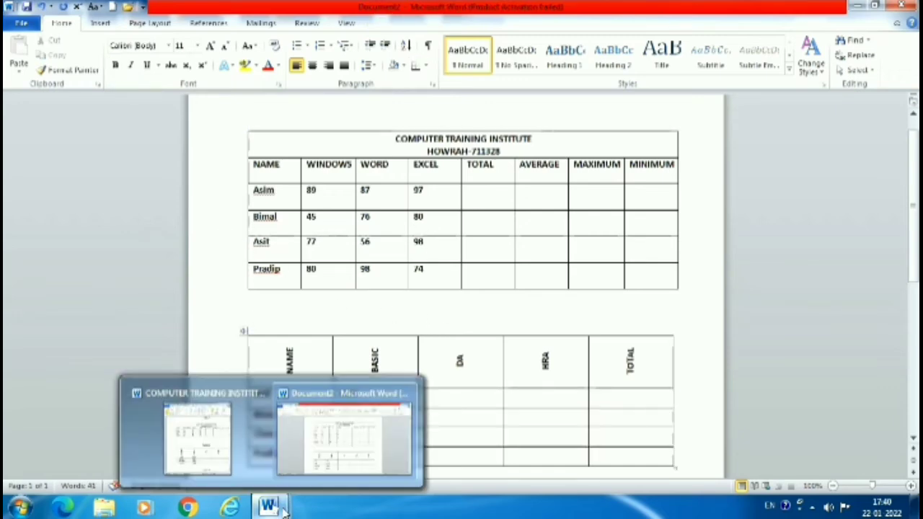
pyautogui.click(343, 443)
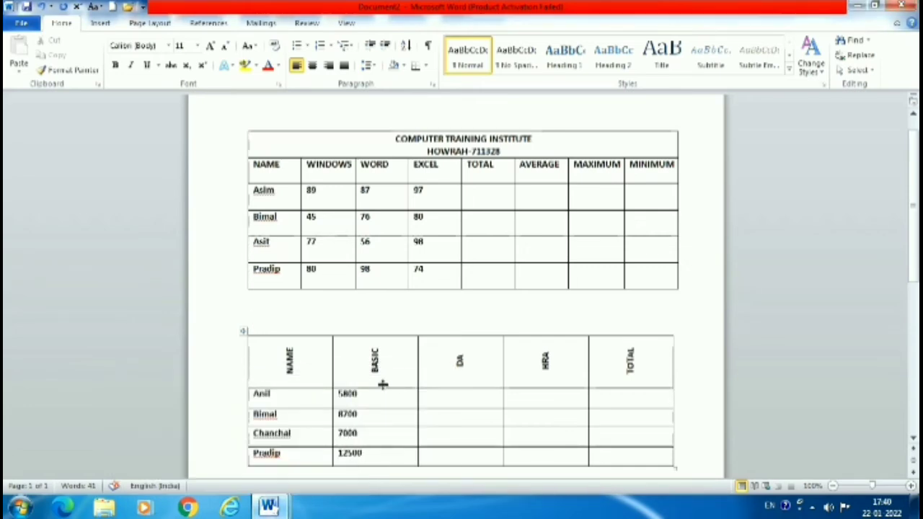
pyautogui.click(346, 22)
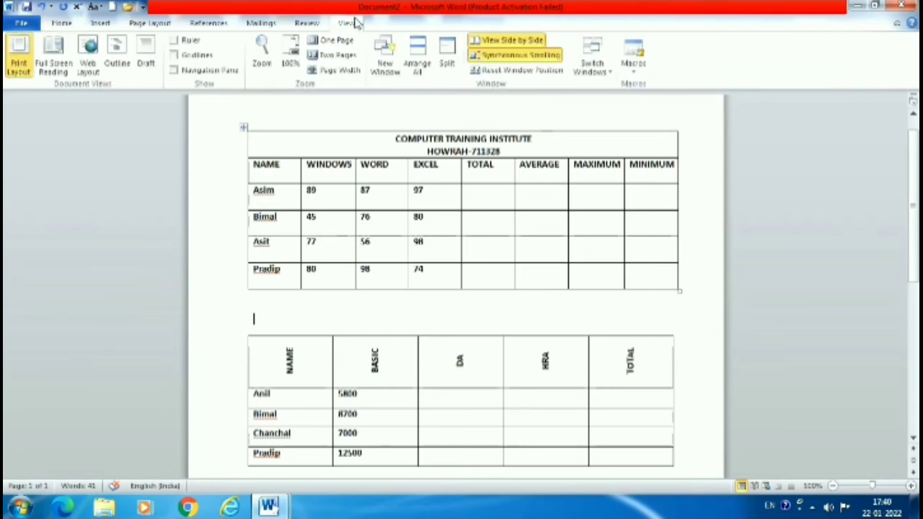
pyautogui.click(515, 42)
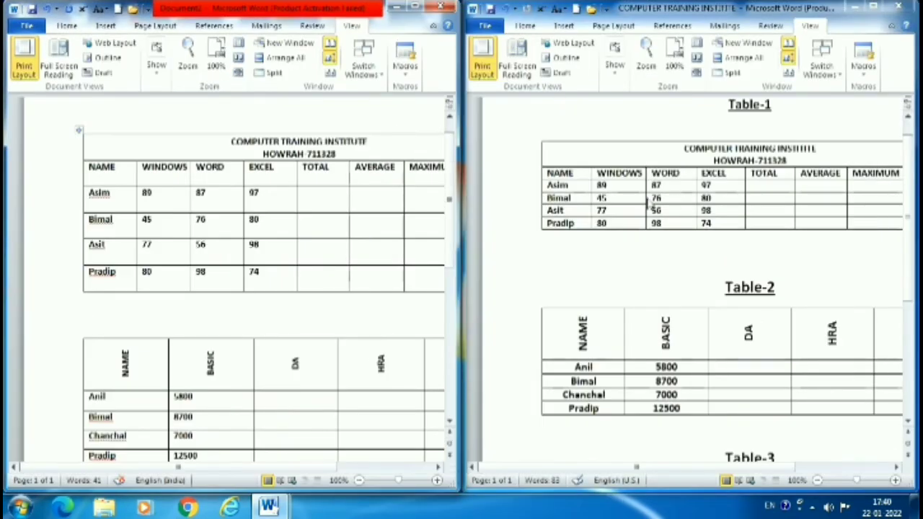
pyautogui.scroll(-4, 684, 324)
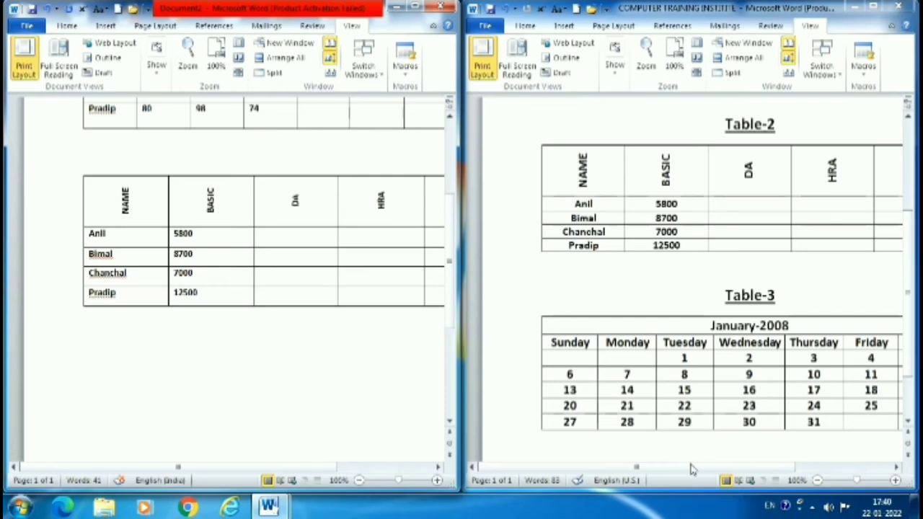
pyautogui.click(734, 468)
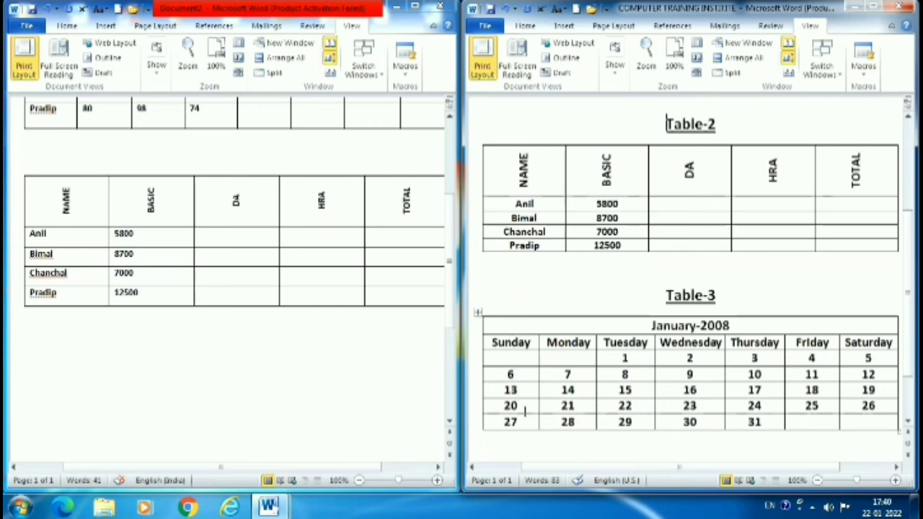
pyautogui.click(522, 379)
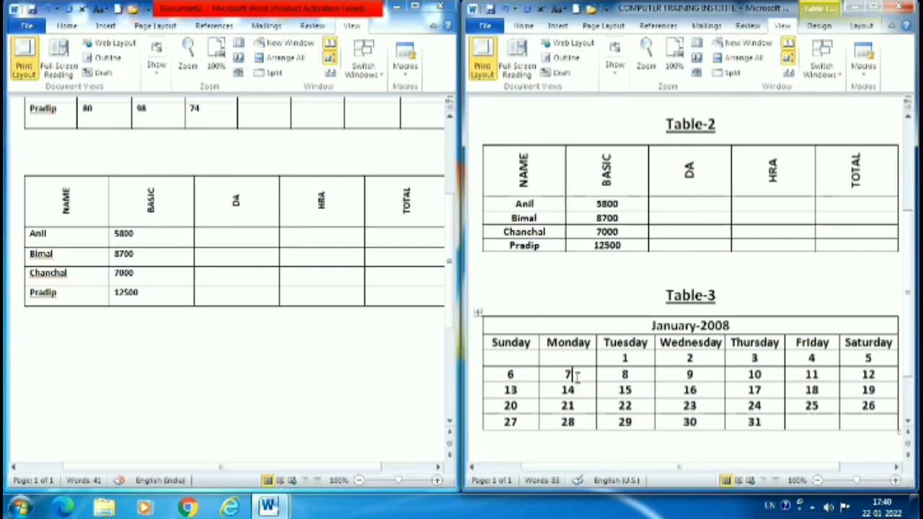
pyautogui.click(750, 374)
pyautogui.click(861, 374)
# Insert a table with 7 columns and 7 rows below the salary table in the maximized new document
pyautogui.click(416, 8)
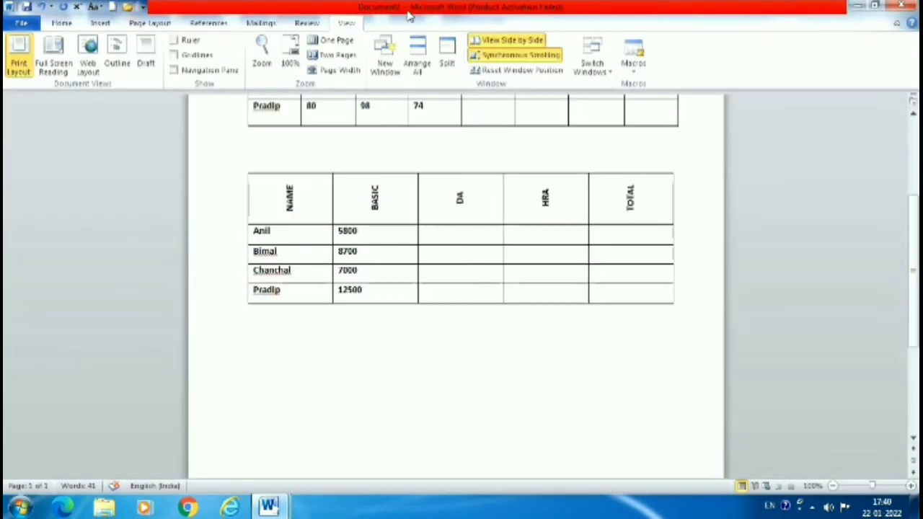
pyautogui.click(282, 349)
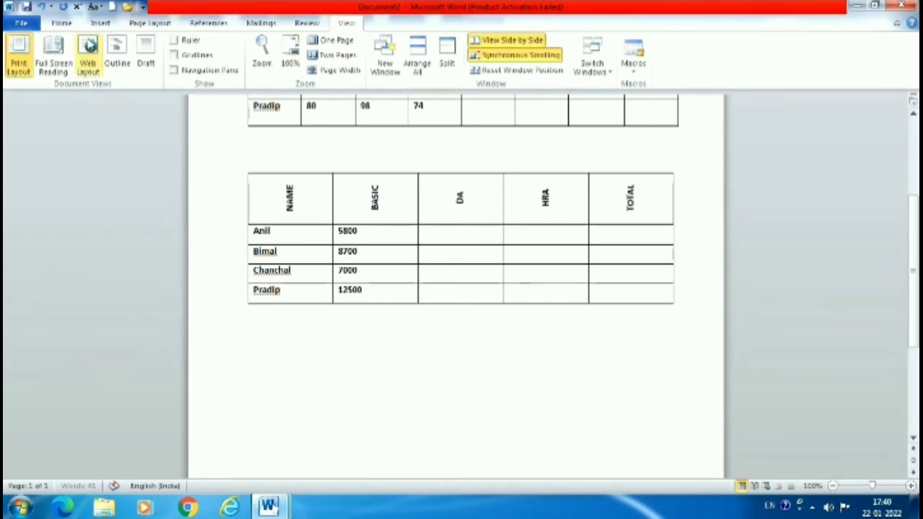
pyautogui.click(100, 23)
pyautogui.click(110, 56)
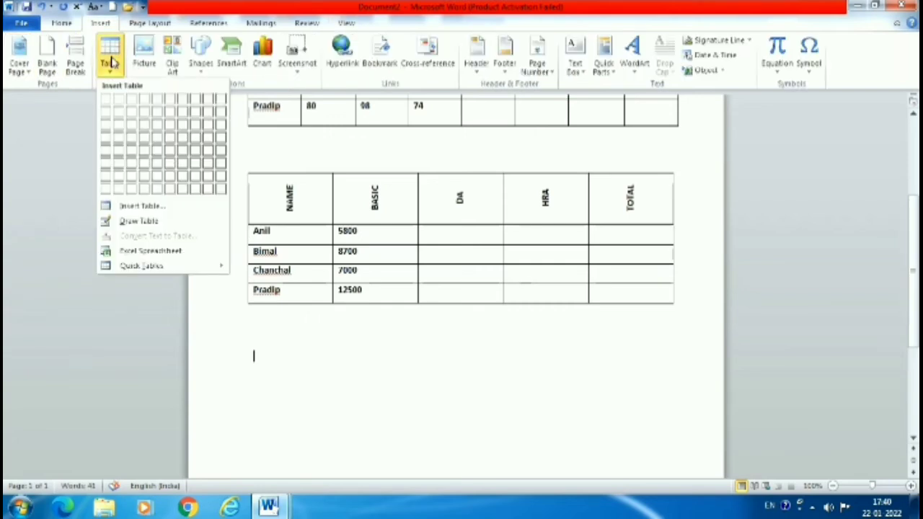
pyautogui.click(152, 207)
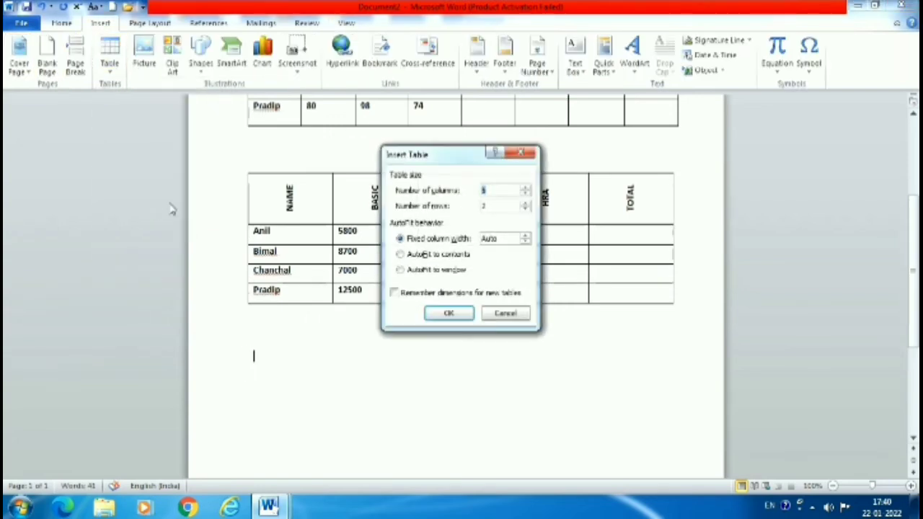
pyautogui.write('7')
pyautogui.click(460, 317)
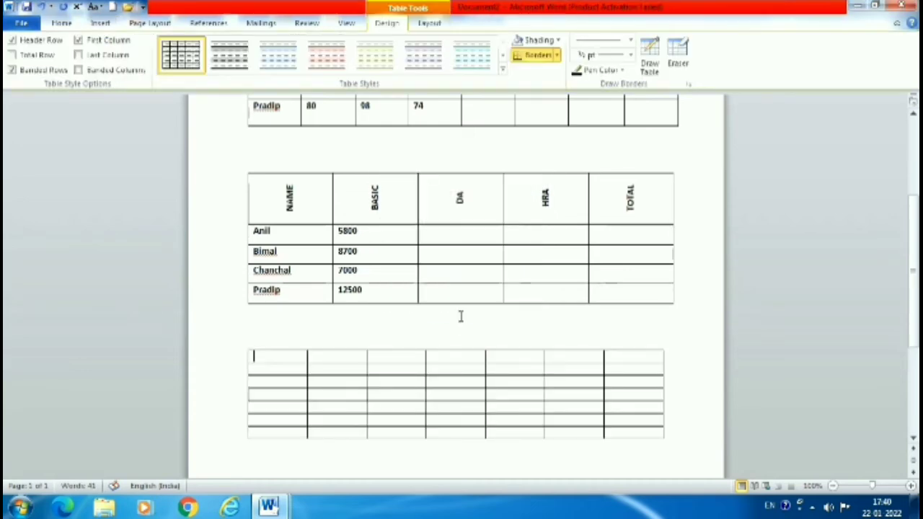
# Restore the side-by-side view and merge all first-row cells of the new table into one cell
pyautogui.click(348, 23)
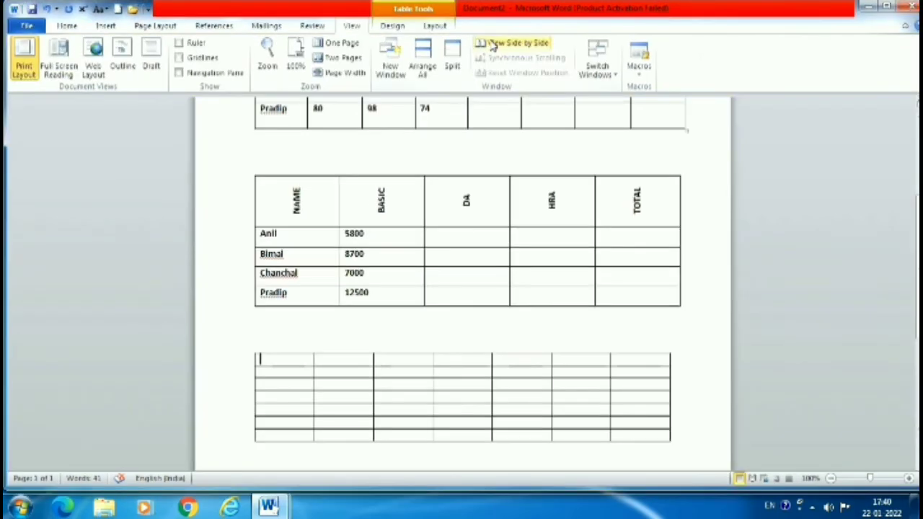
pyautogui.click(492, 43)
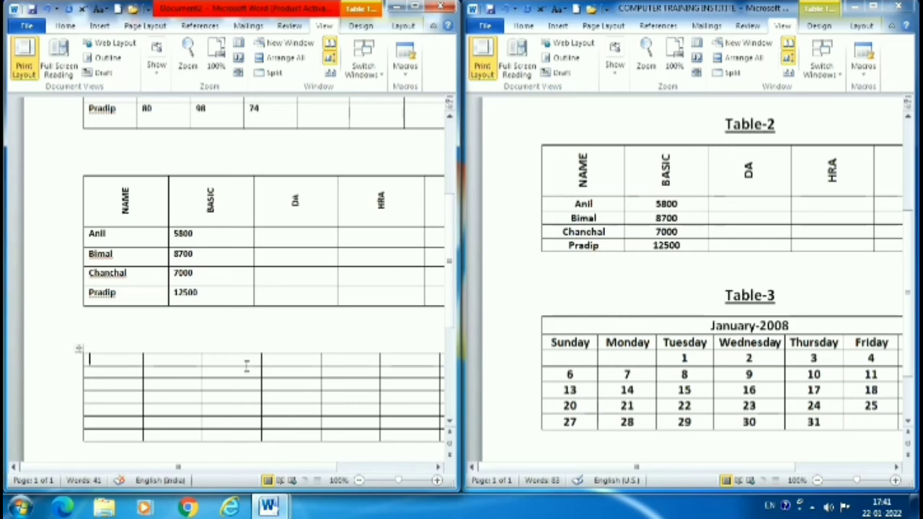
pyautogui.moveTo(309, 468); pyautogui.dragTo(359, 473)
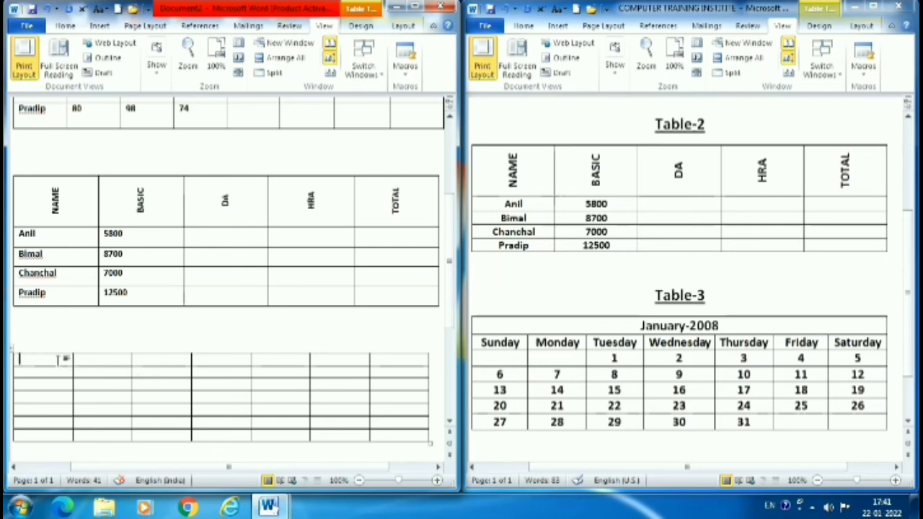
pyautogui.moveTo(59, 359); pyautogui.dragTo(377, 354)
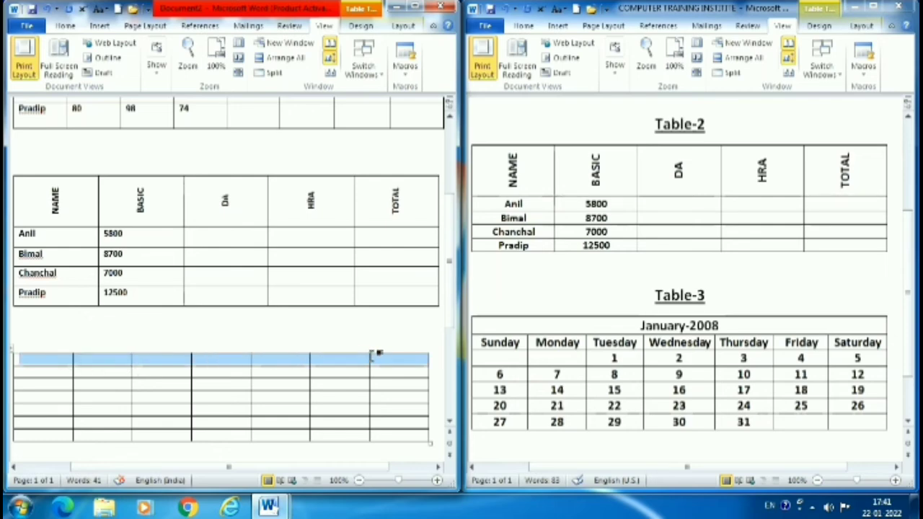
pyautogui.click(402, 26)
pyautogui.click(242, 43)
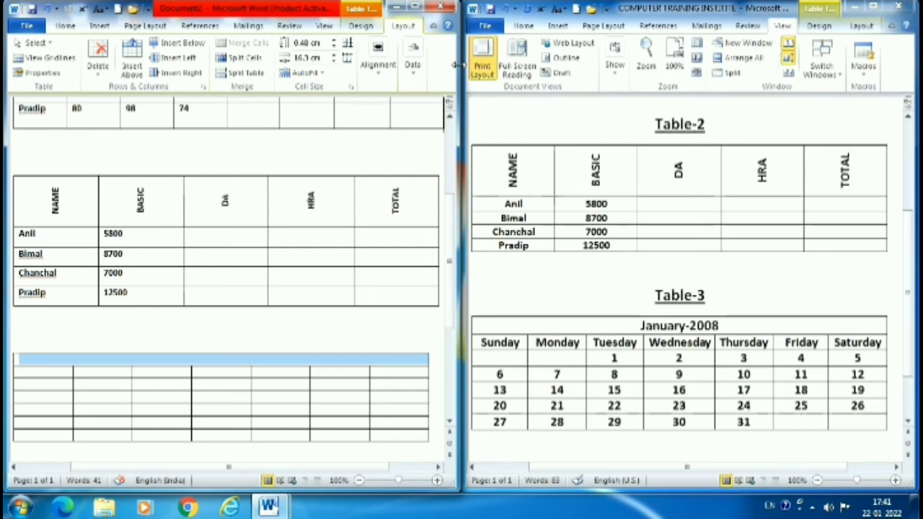
# Widen the new document's window and center the merged row's text horizontally and vertically
pyautogui.moveTo(456, 64); pyautogui.dragTo(548, 65)
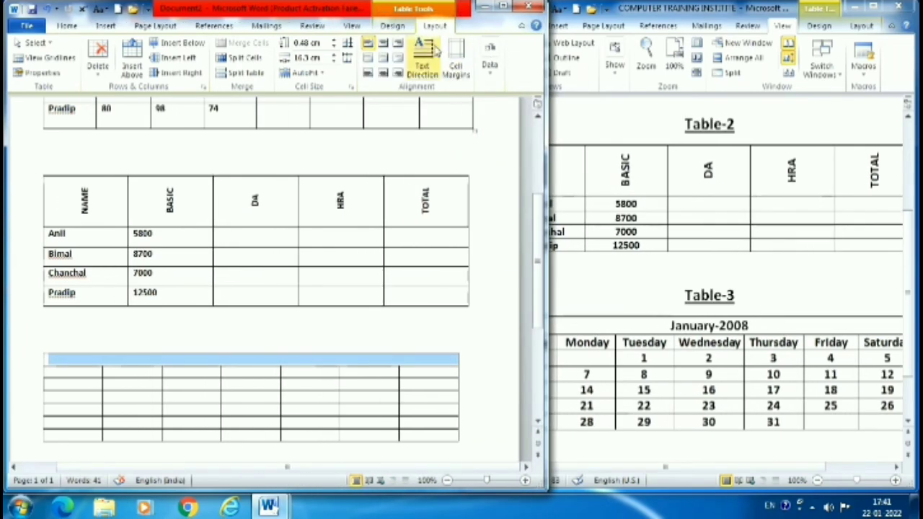
pyautogui.click(383, 59)
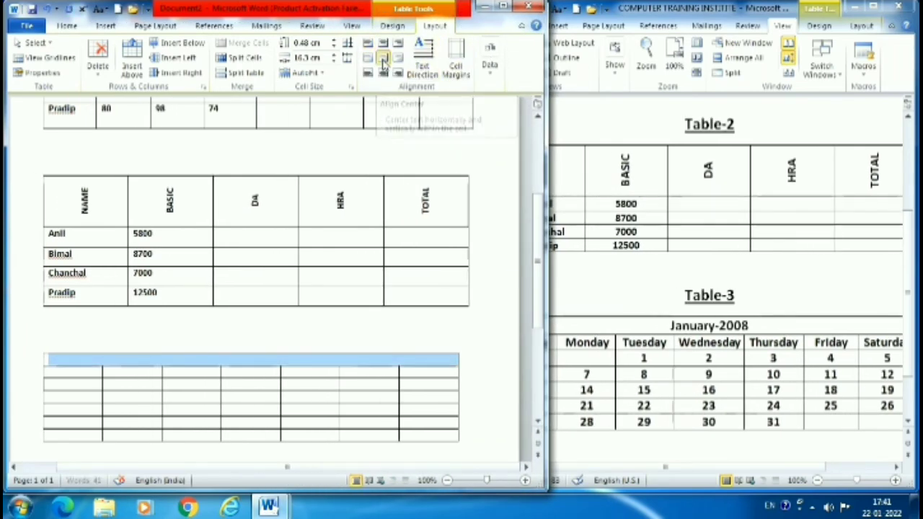
pyautogui.click(264, 369)
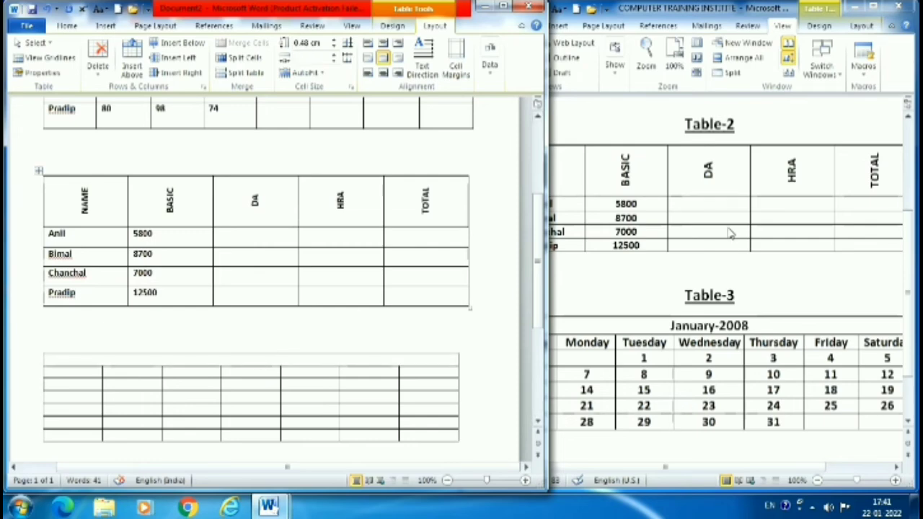
# Enter the heading January-2008 in the merged row and move to the first cell of the second row
pyautogui.write('Jan')
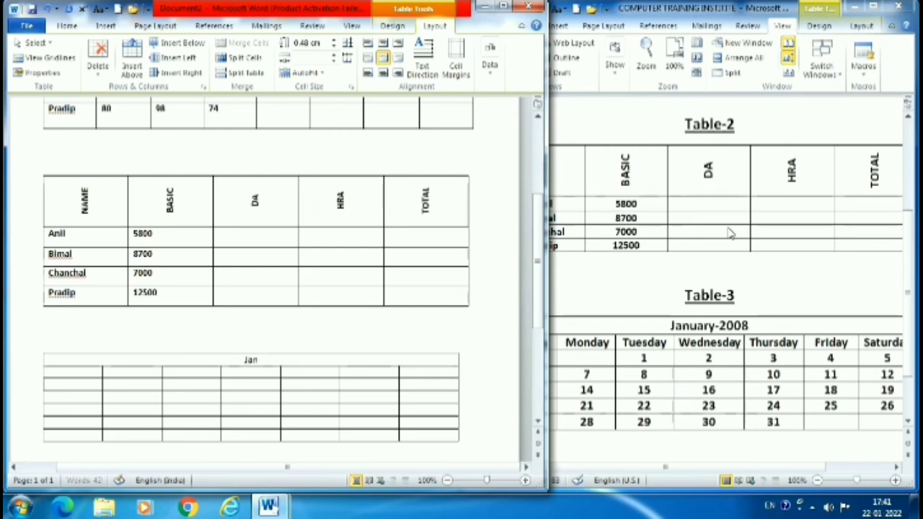
pyautogui.write('uary')
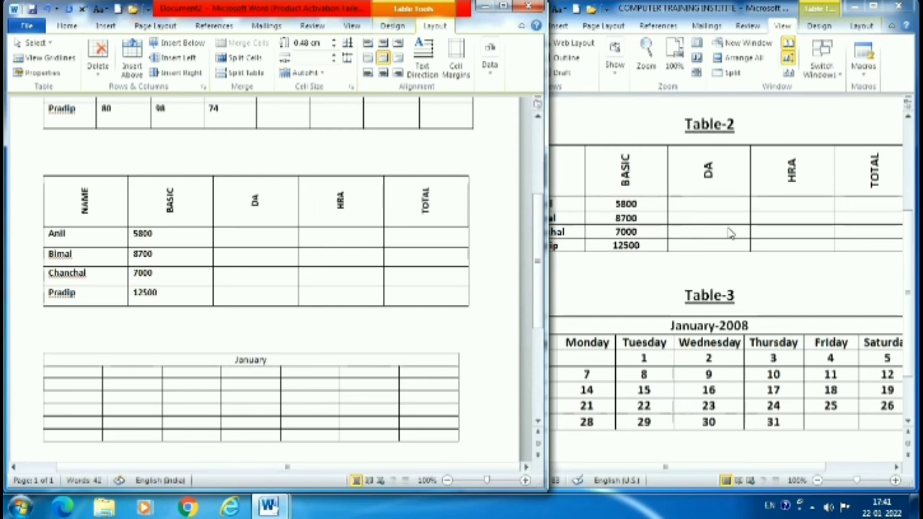
pyautogui.write('-200')
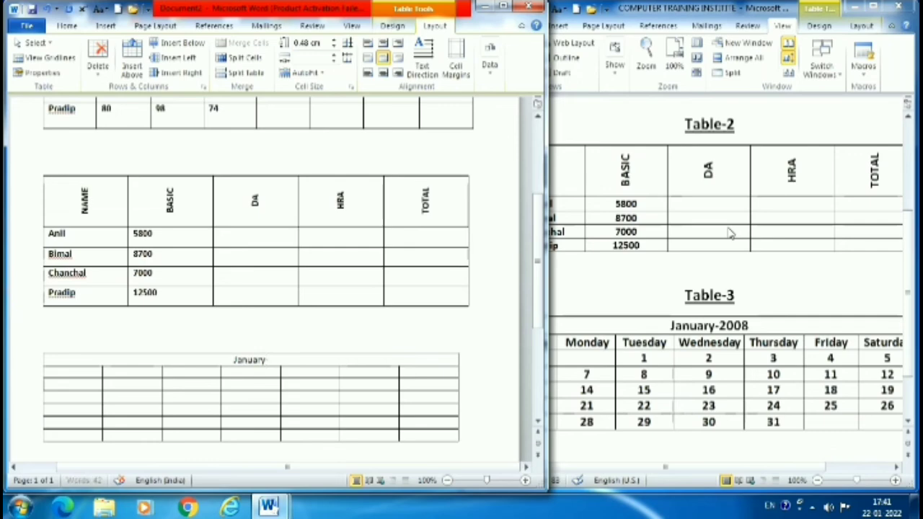
pyautogui.write('8')
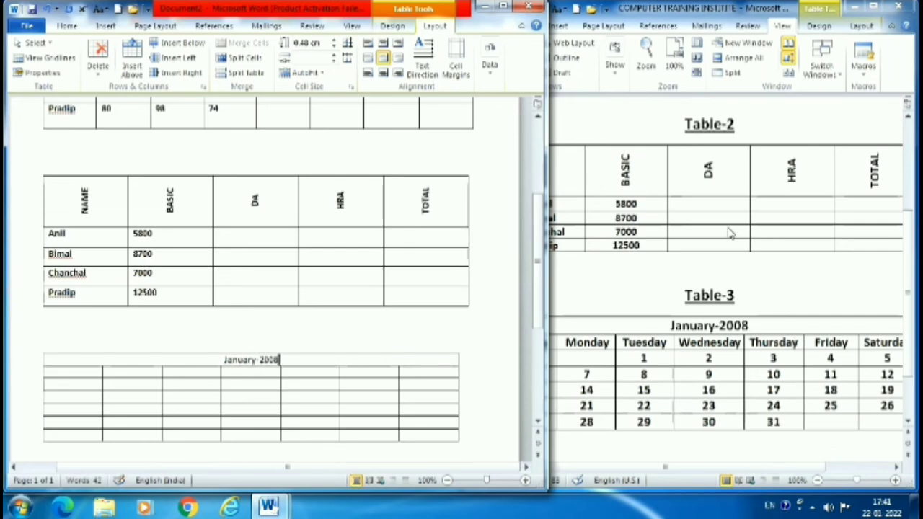
pyautogui.press('Tab')
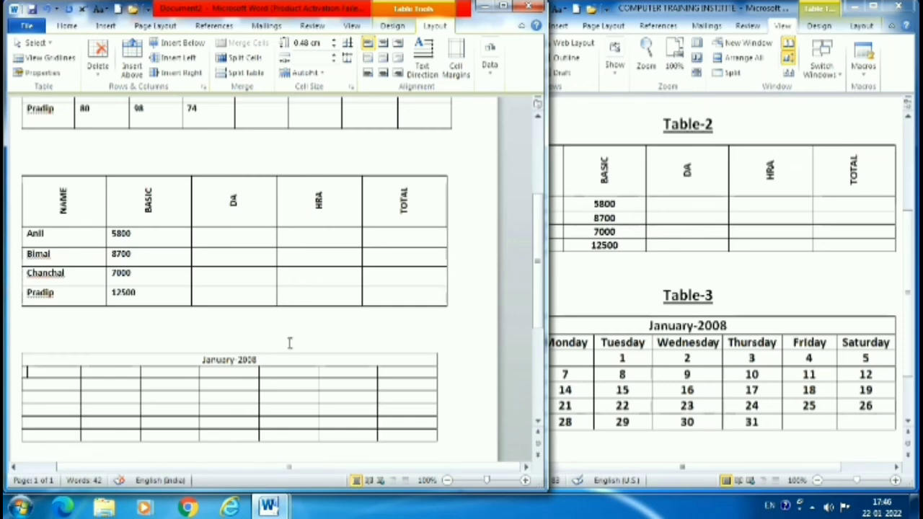
# Check the sample calendar's weekday headings and enter Sunday and Monday in the first two cells of the new calendar's second row
pyautogui.click(570, 288)
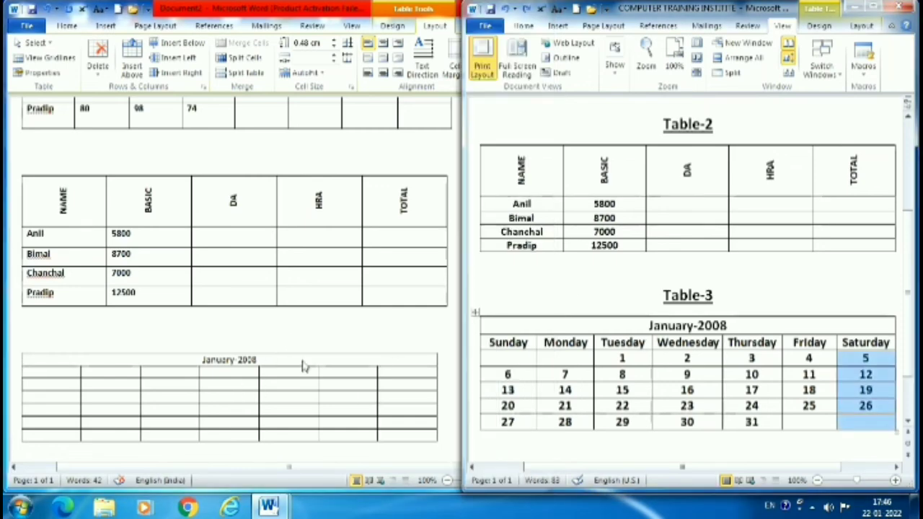
pyautogui.click(80, 375)
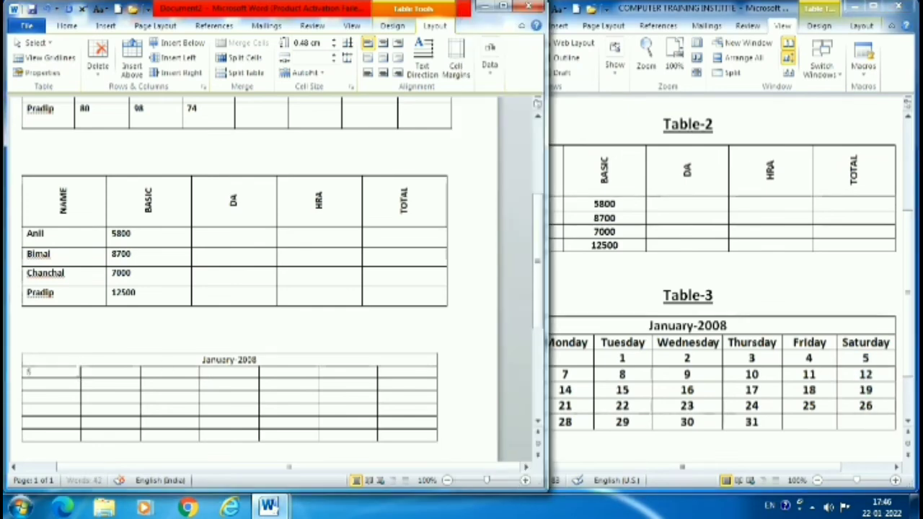
pyautogui.write('Sund')
pyautogui.press('Return')
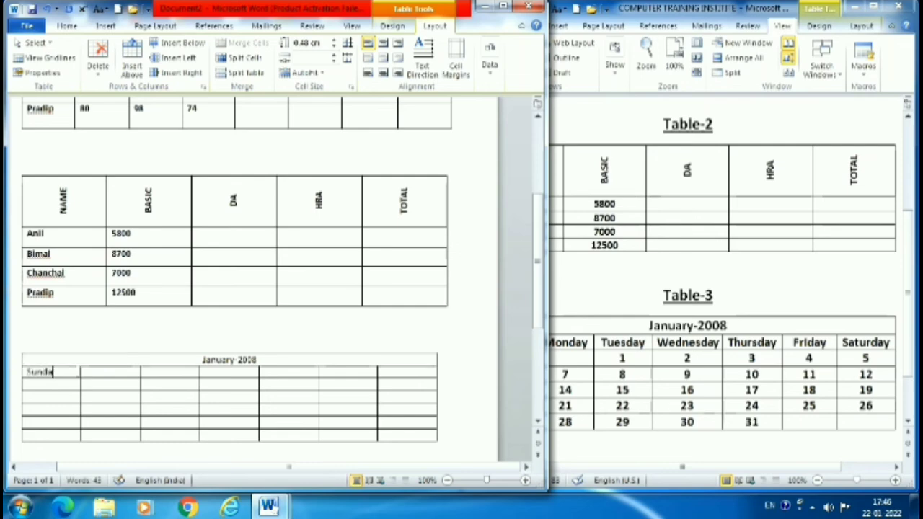
pyautogui.press('Tab')
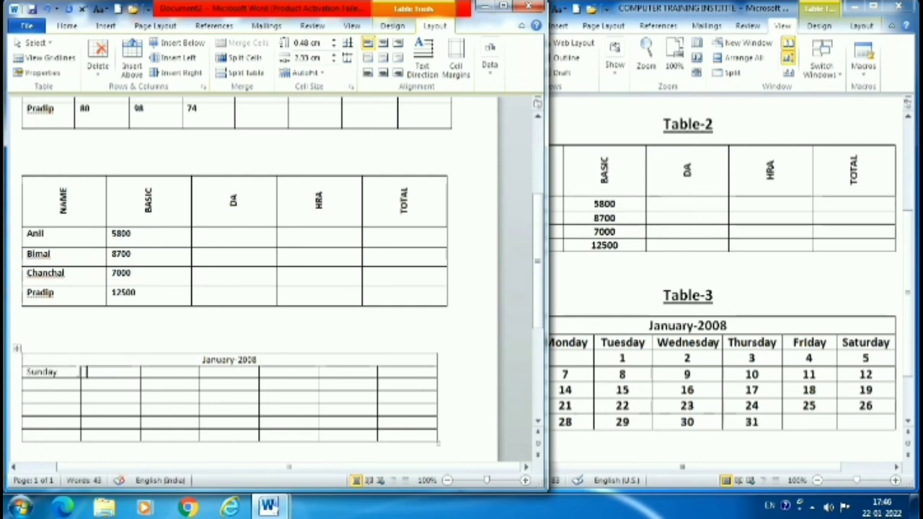
pyautogui.write('Mon')
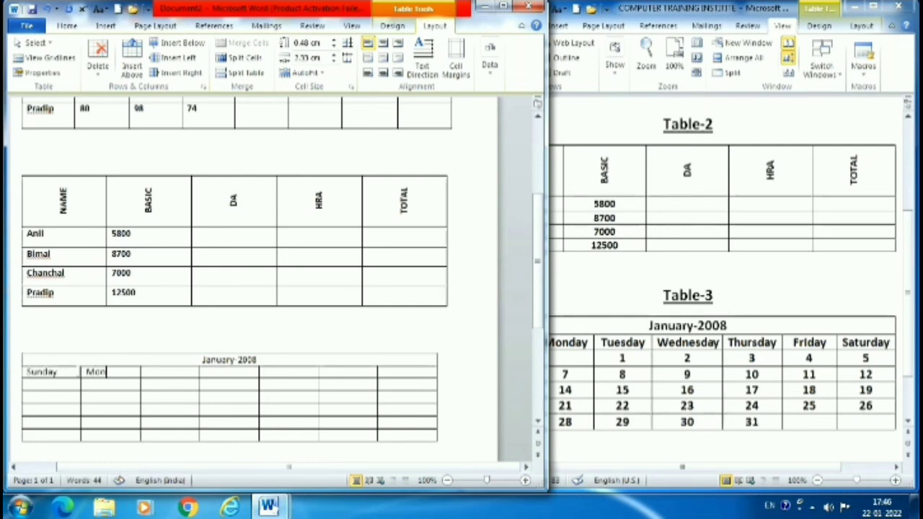
pyautogui.press('Return')
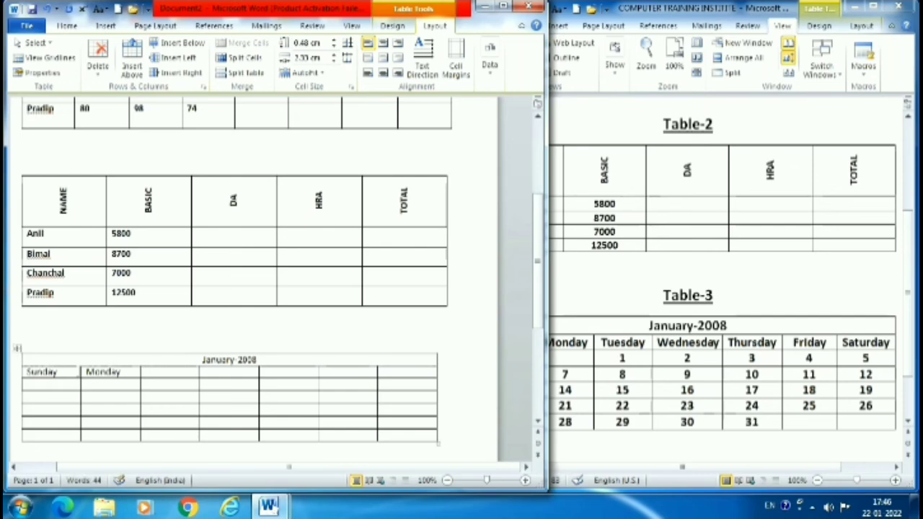
# Enter Tuesday and Wednesday in the third and fourth cells of the calendar's weekday row
pyautogui.press('Tab')
pyautogui.write('Tu')
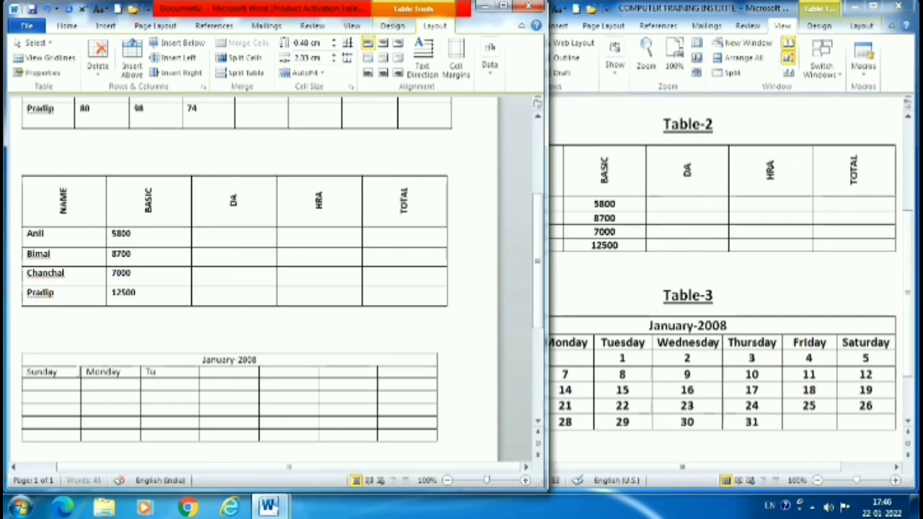
pyautogui.write('esd')
pyautogui.press('Return')
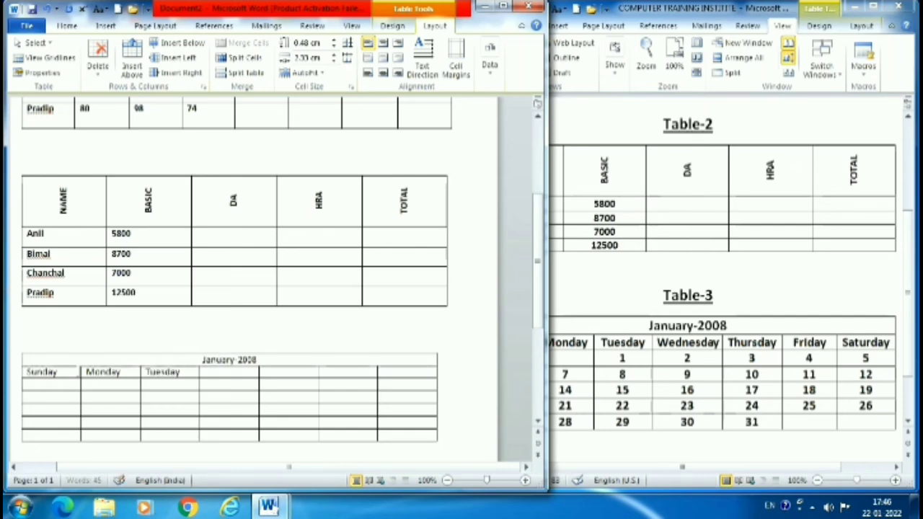
pyautogui.press('Tab')
pyautogui.write('Wednes')
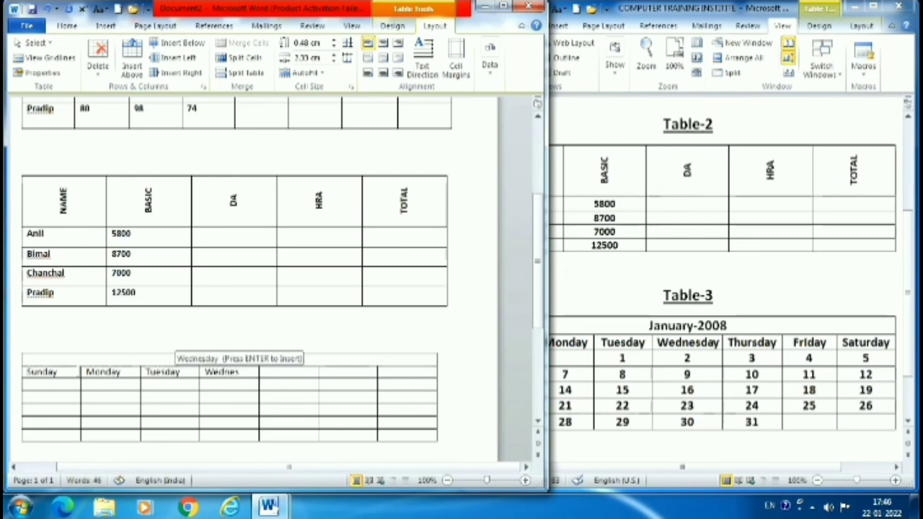
pyautogui.press('Return')
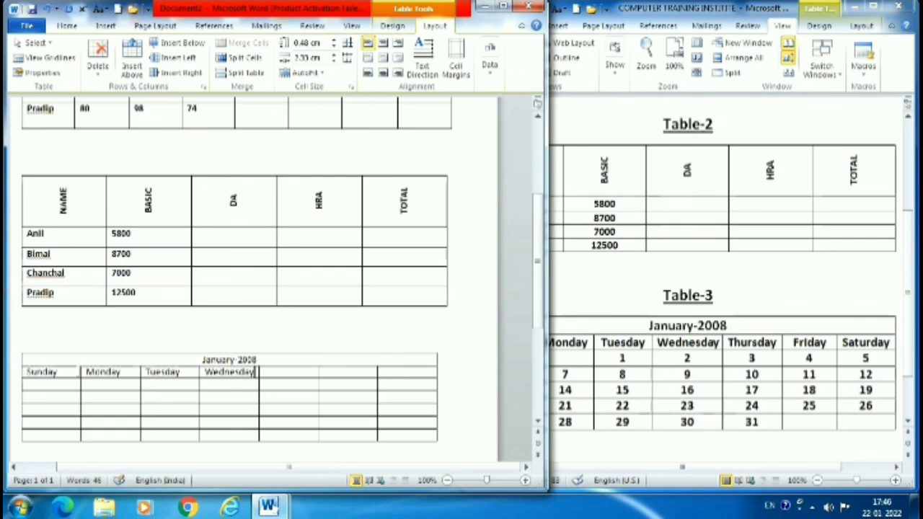
# Complete the weekday row with Thursday, Friday and Saturday in its last three cells
pyautogui.press('Tab')
pyautogui.write('T')
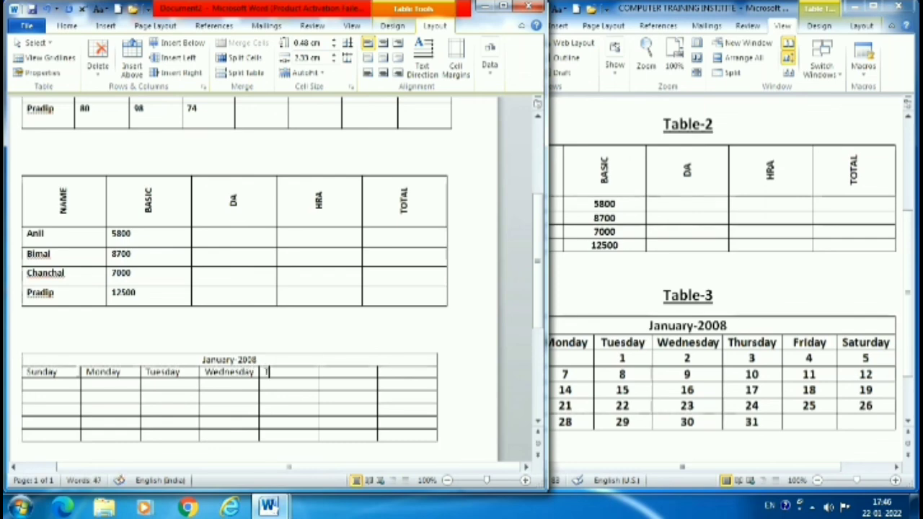
pyautogui.write('hursd')
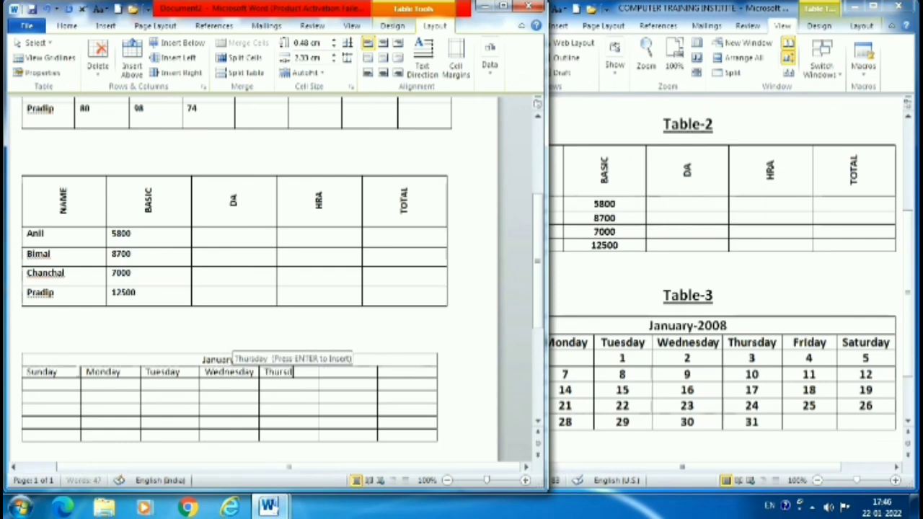
pyautogui.write('ay')
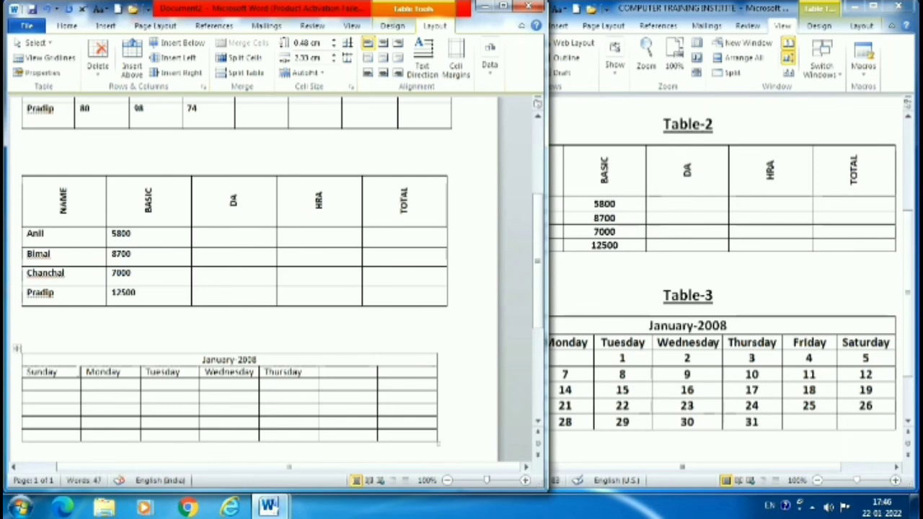
pyautogui.press('Tab')
pyautogui.write('Friday')
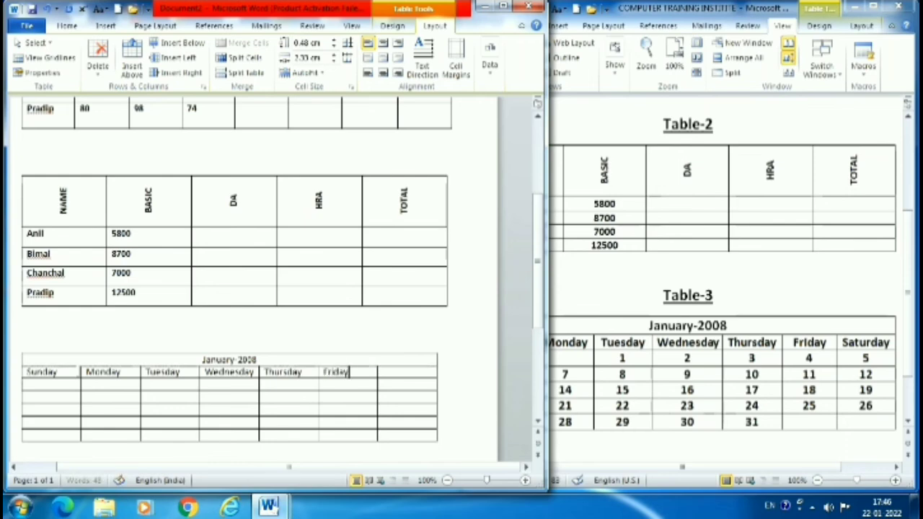
pyautogui.press('Tab')
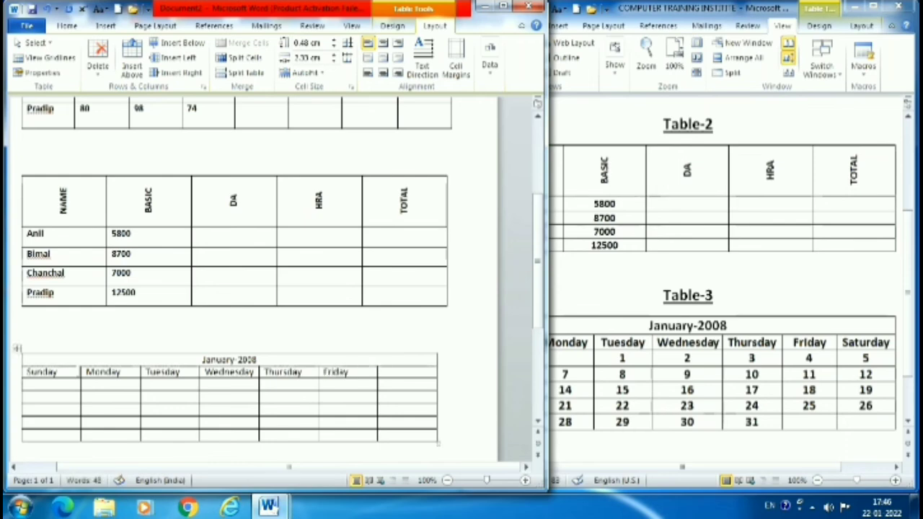
pyautogui.write('Satu')
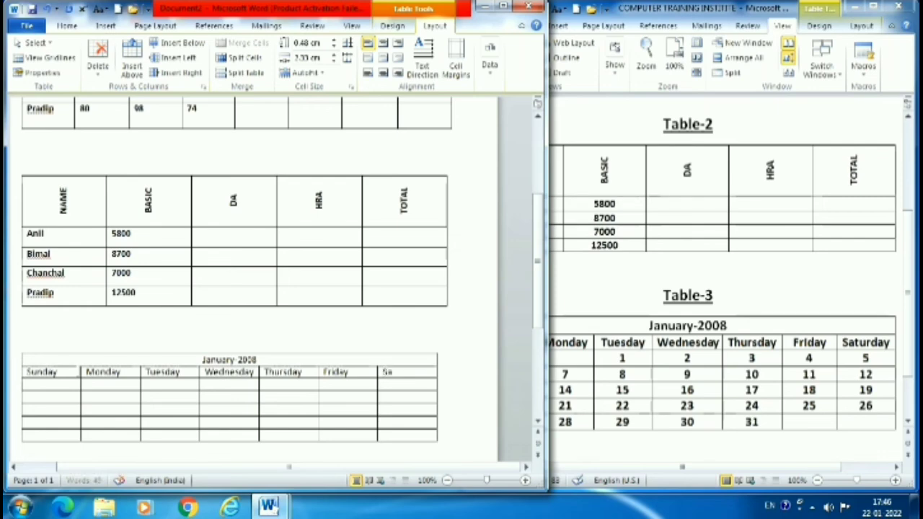
pyautogui.press('Return')
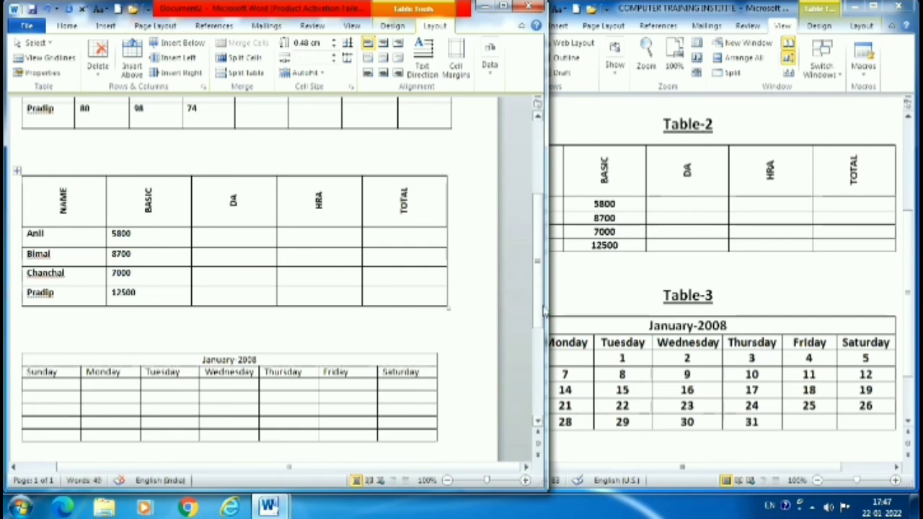
# Narrow both document windows so the sample calendar's Sunday column stays in view, and place the cursor below Sunday in the new calendar
pyautogui.moveTo(546, 310); pyautogui.dragTo(534, 308)
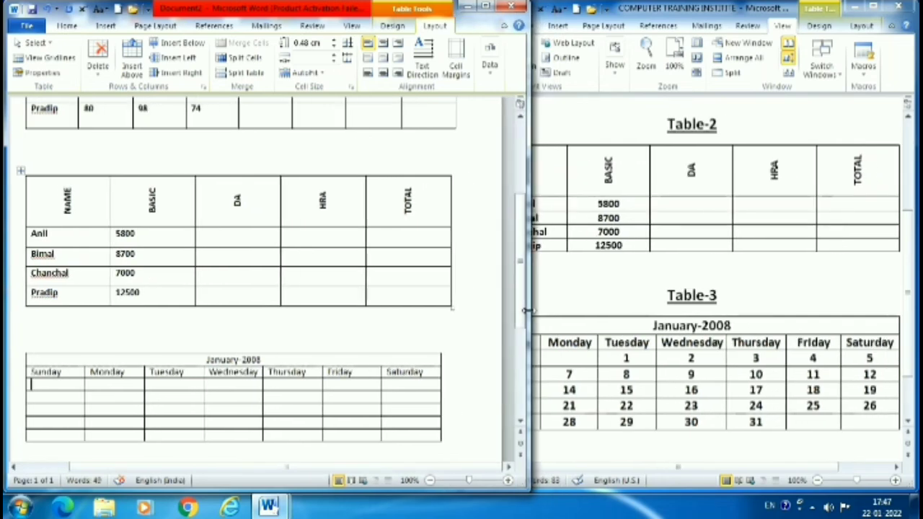
pyautogui.click(548, 310)
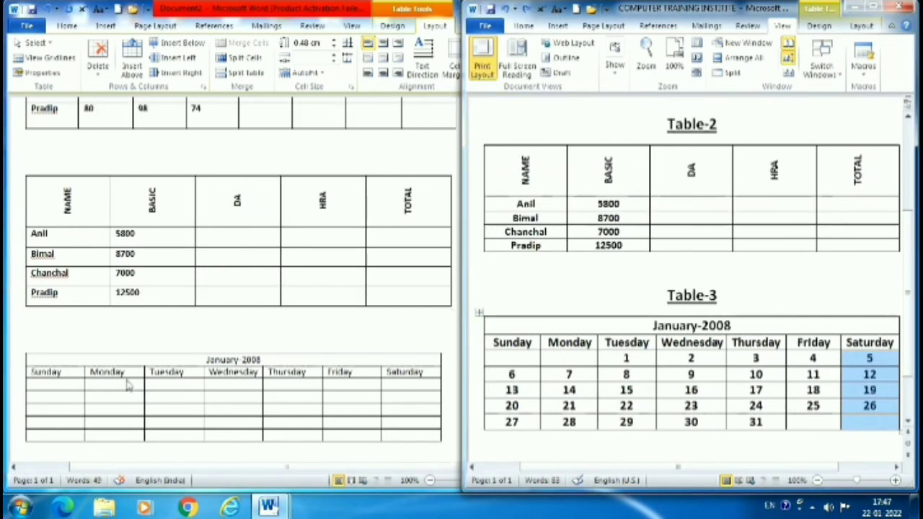
pyautogui.click(54, 384)
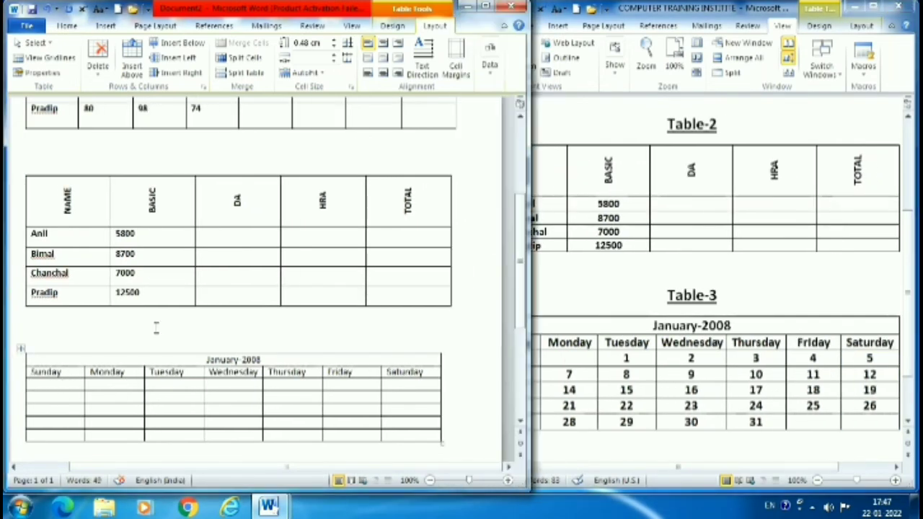
pyautogui.click(605, 303)
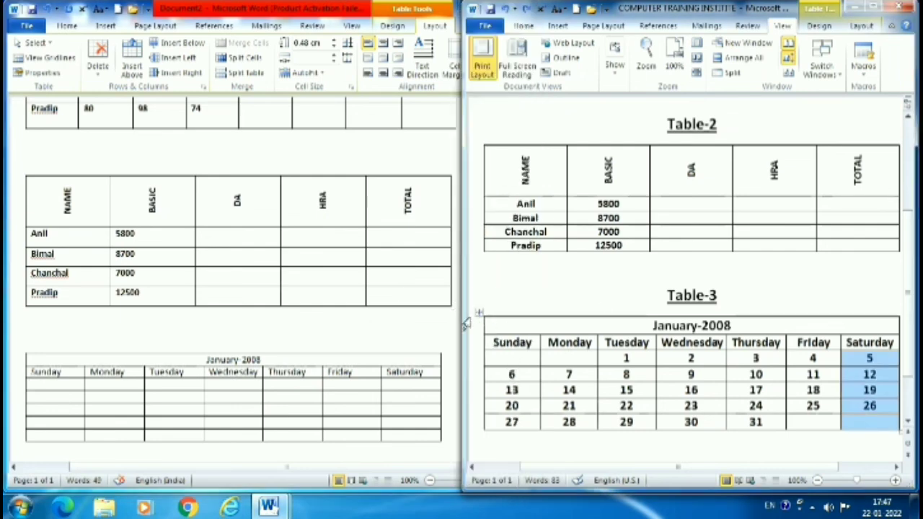
pyautogui.moveTo(464, 322); pyautogui.dragTo(514, 315)
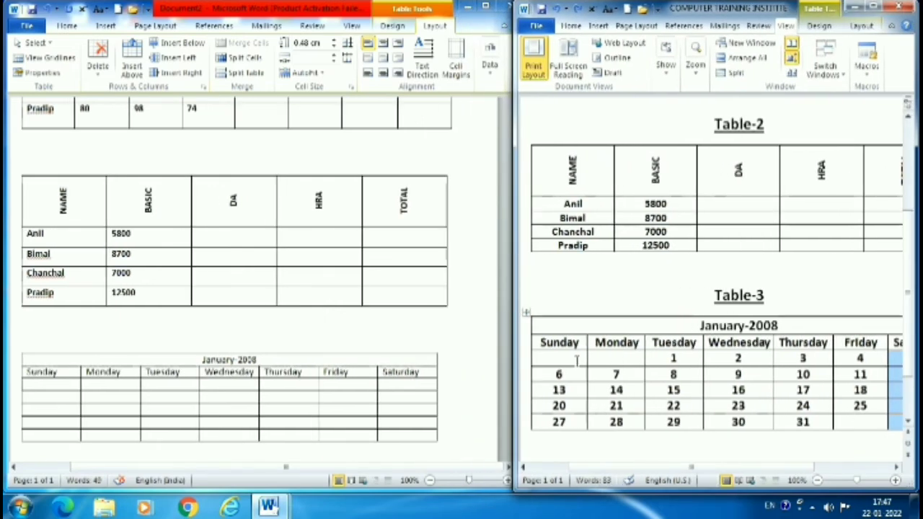
pyautogui.click(67, 385)
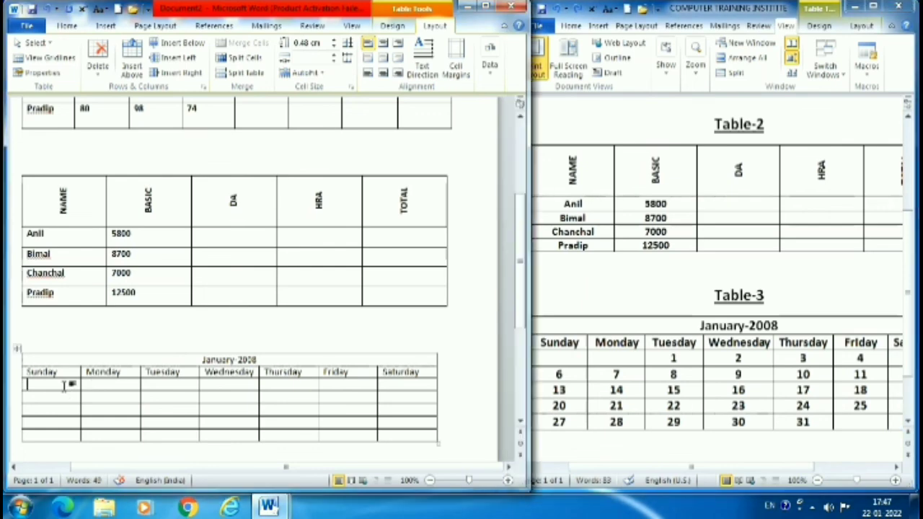
# Leave the Sunday and Monday cells of the third row empty and enter 1 to 5 under Tuesday to Saturday
pyautogui.press('Tab')
pyautogui.press('Tab')
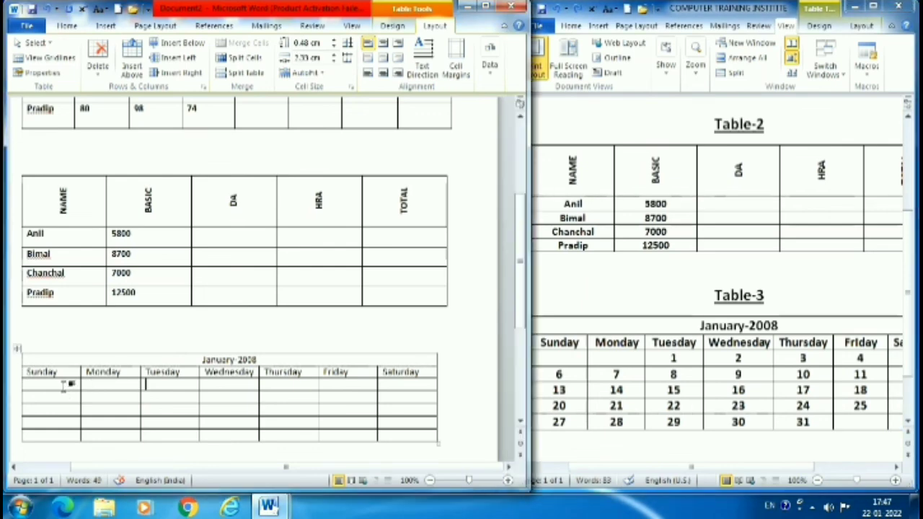
pyautogui.write('1')
pyautogui.press('Tab')
pyautogui.write('2')
pyautogui.press('Tab')
pyautogui.write('3')
pyautogui.press('Tab')
pyautogui.write('4')
pyautogui.press('Tab')
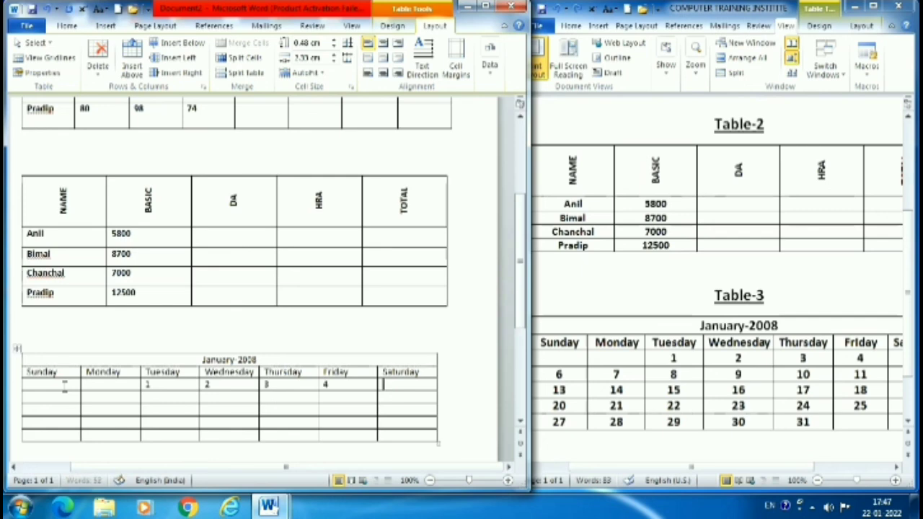
pyautogui.write('5')
# Enter the dates 6 to 12 under Sunday to Saturday in the calendar's fourth row
pyautogui.press('Tab')
pyautogui.write('6')
pyautogui.press('Tab')
pyautogui.write('7')
pyautogui.press('Tab')
pyautogui.write('8')
pyautogui.press('Tab')
pyautogui.write('9')
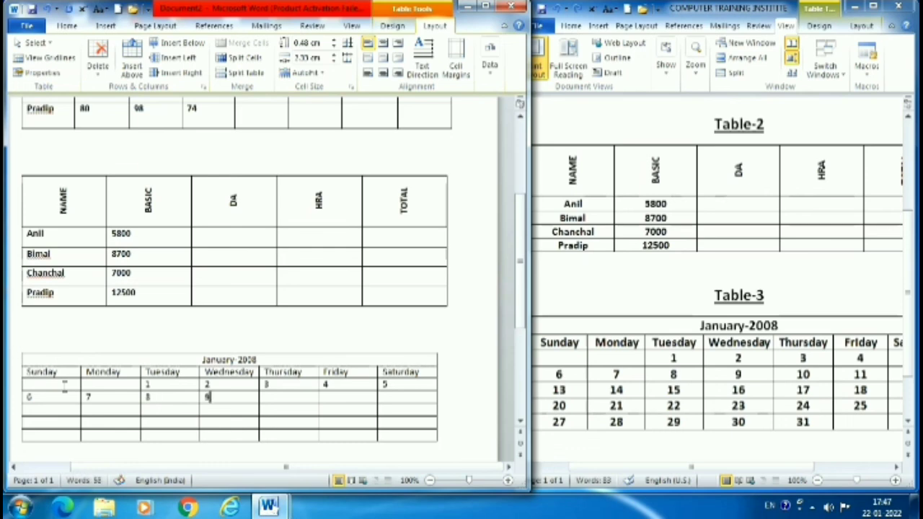
pyautogui.press('Tab')
pyautogui.write('10')
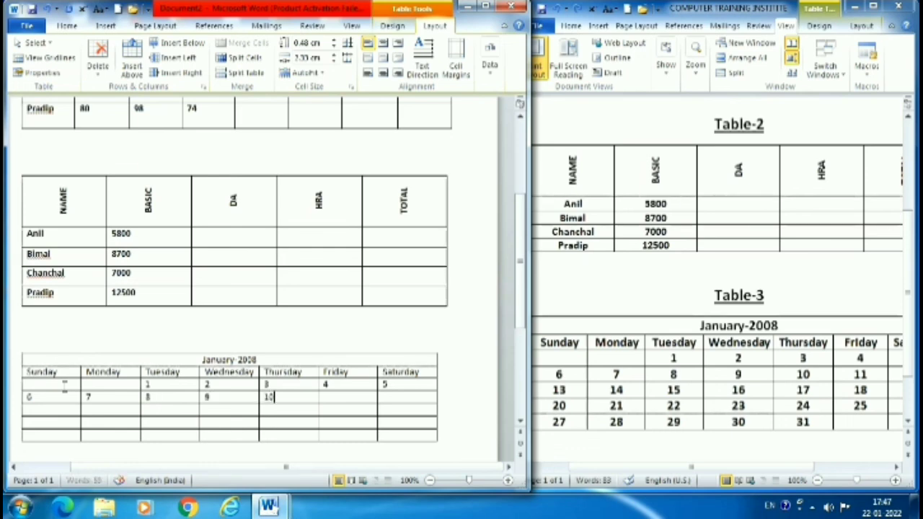
pyautogui.press('Tab')
pyautogui.write('11')
pyautogui.press('Tab')
pyautogui.write('12')
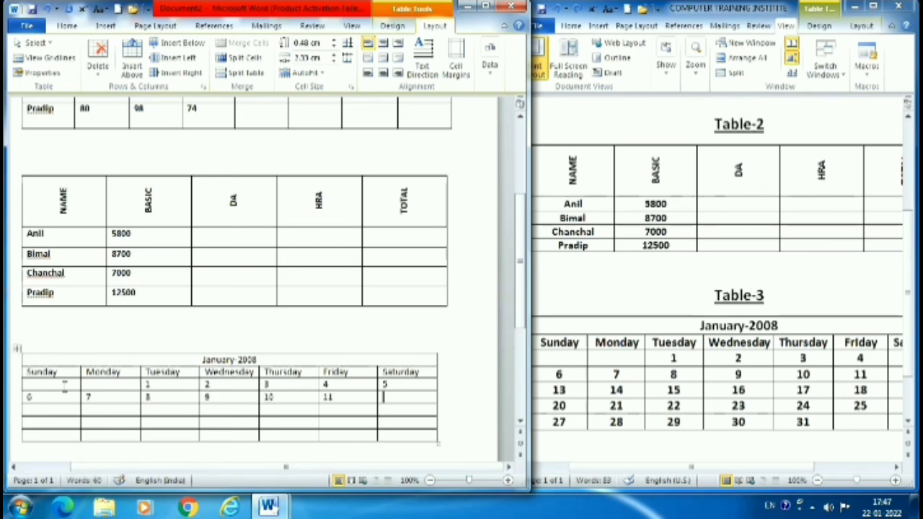
# Enter the dates 13 to 19 under Sunday to Saturday in the calendar's fifth row
pyautogui.press('Tab')
pyautogui.write('13')
pyautogui.press('Tab')
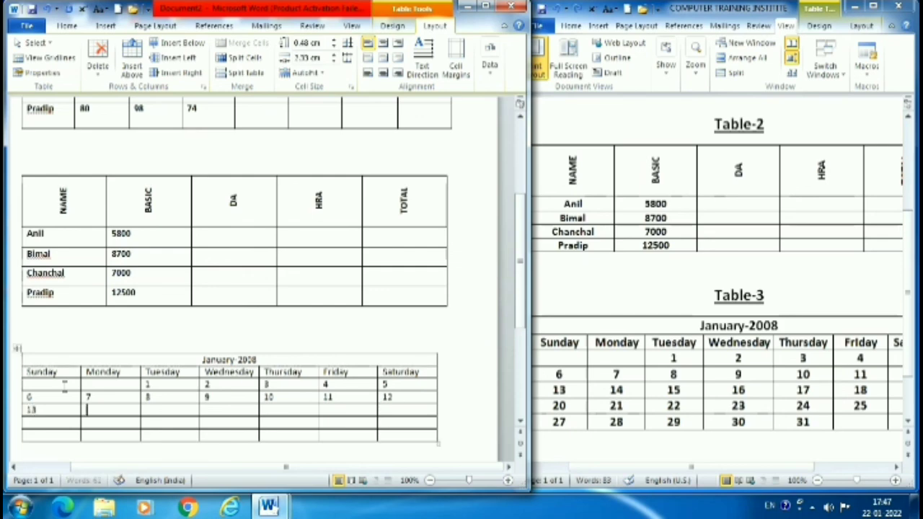
pyautogui.write('14')
pyautogui.press('Tab')
pyautogui.write('15')
pyautogui.press('Tab')
pyautogui.write('1')
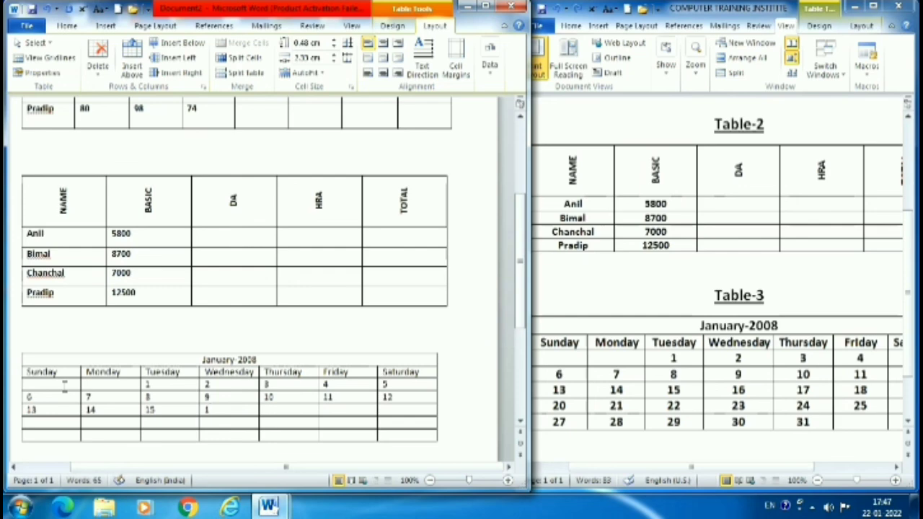
pyautogui.write('6')
pyautogui.press('Tab')
pyautogui.write('17')
pyautogui.press('Tab')
pyautogui.write('18')
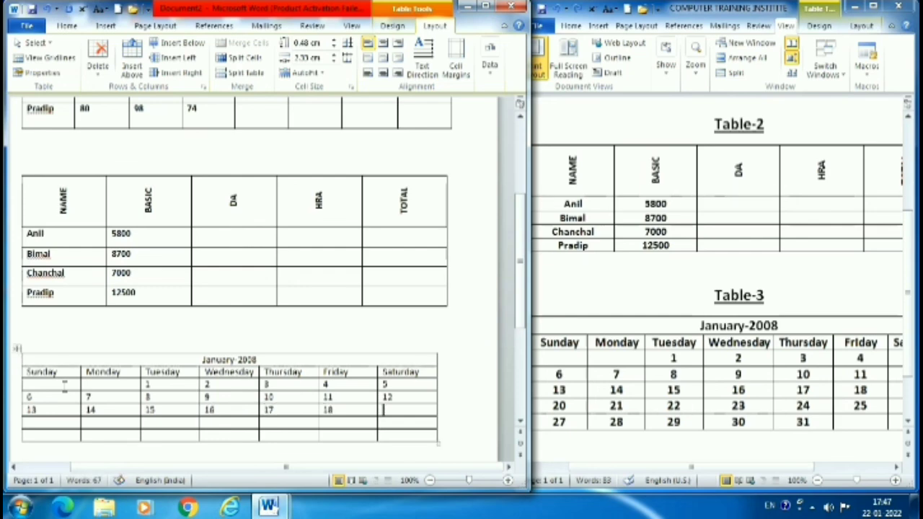
pyautogui.press('Tab')
pyautogui.write('1')
# Enter the dates 20 to 26 under Sunday to Saturday in the calendar's sixth row
pyautogui.press('Tab')
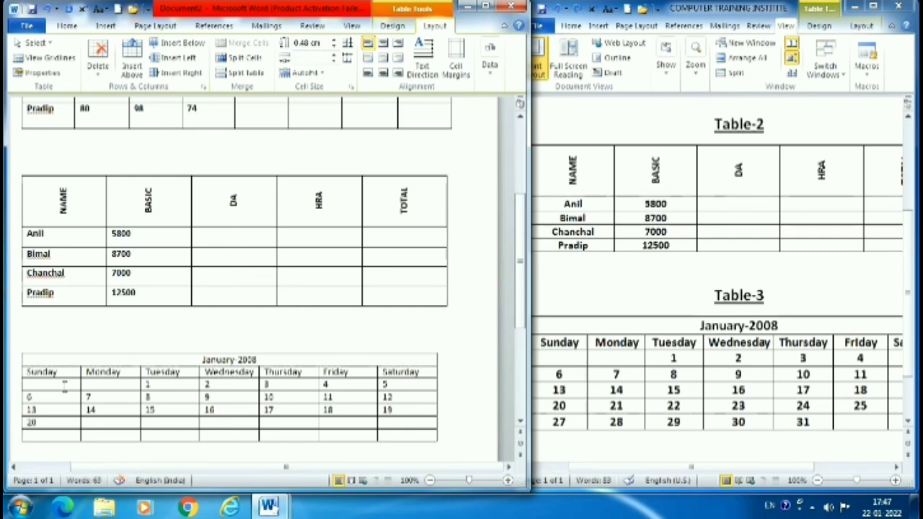
pyautogui.write('20')
pyautogui.press('Tab')
pyautogui.write('21')
pyautogui.press('Tab')
pyautogui.write('2')
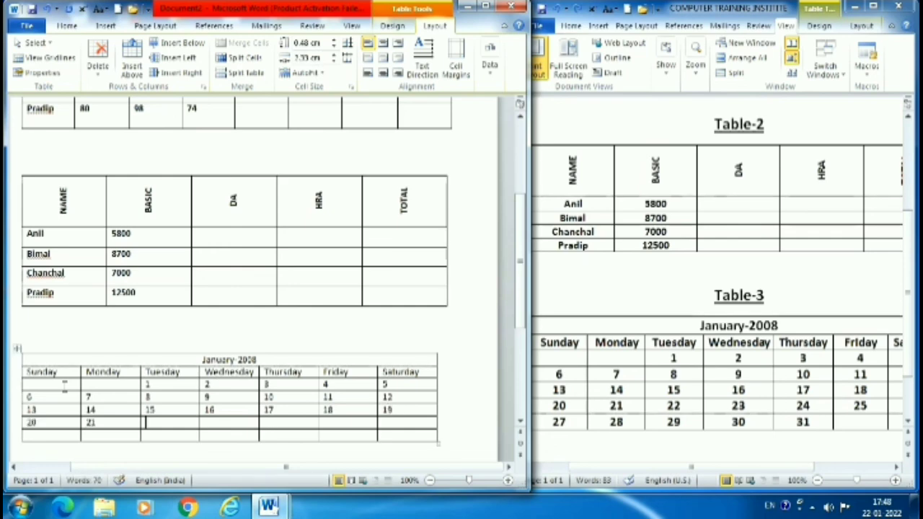
pyautogui.write('2')
pyautogui.press('Tab')
pyautogui.write('23')
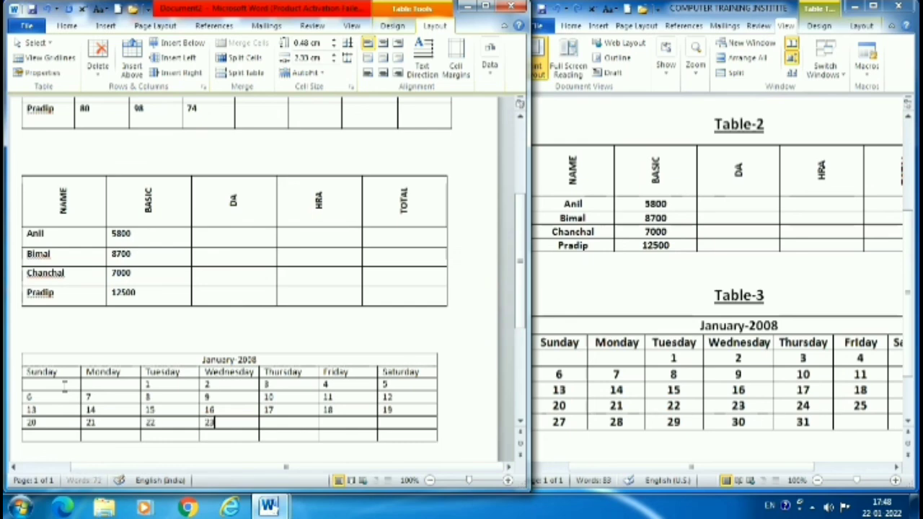
pyautogui.press('Tab')
pyautogui.write('2')
pyautogui.press('Tab')
pyautogui.write('2')
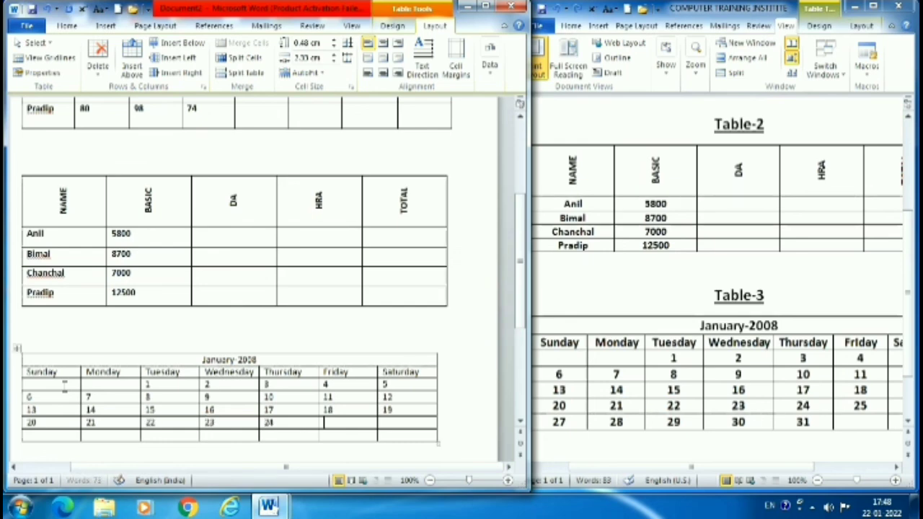
pyautogui.press('Tab')
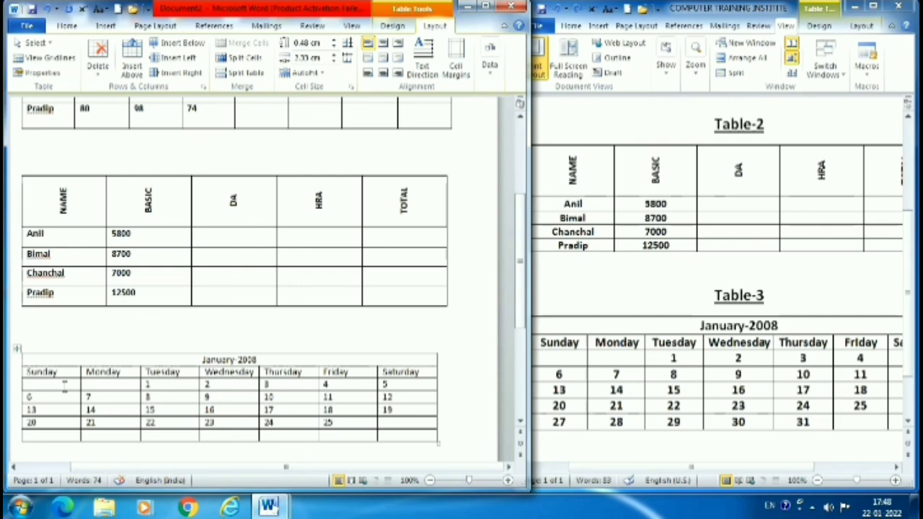
pyautogui.write('26')
# Enter the dates 27 to 31 under Sunday to Thursday in the calendar's last row
pyautogui.press('Tab')
pyautogui.write('27')
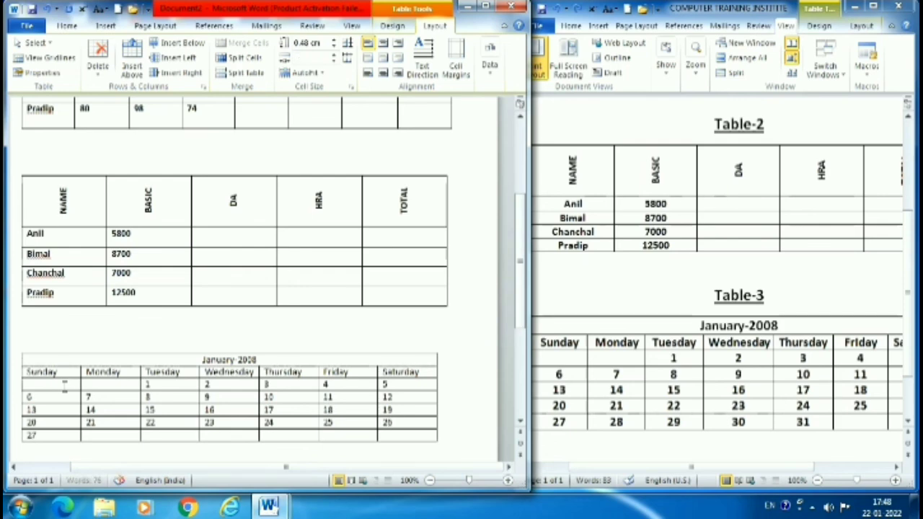
pyautogui.press('Tab')
pyautogui.write('28')
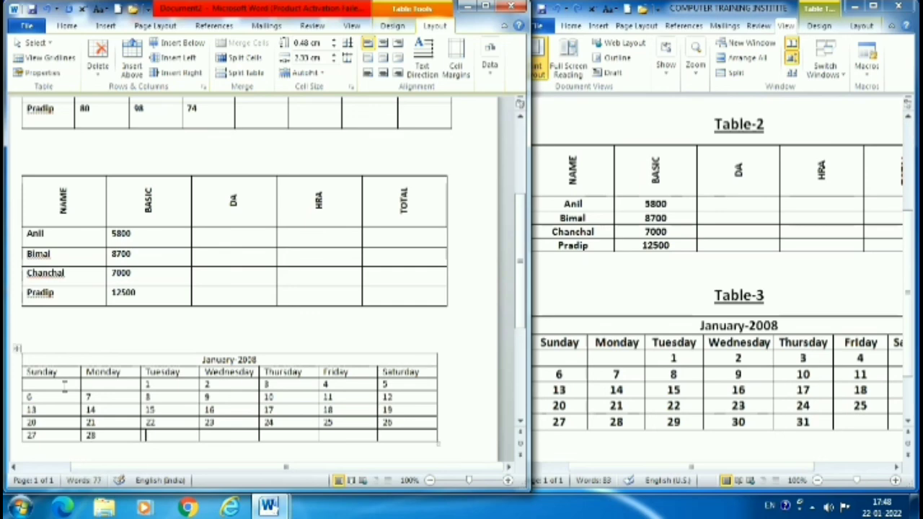
pyautogui.write('29')
pyautogui.press('Tab')
pyautogui.write('30')
pyautogui.press('Tab')
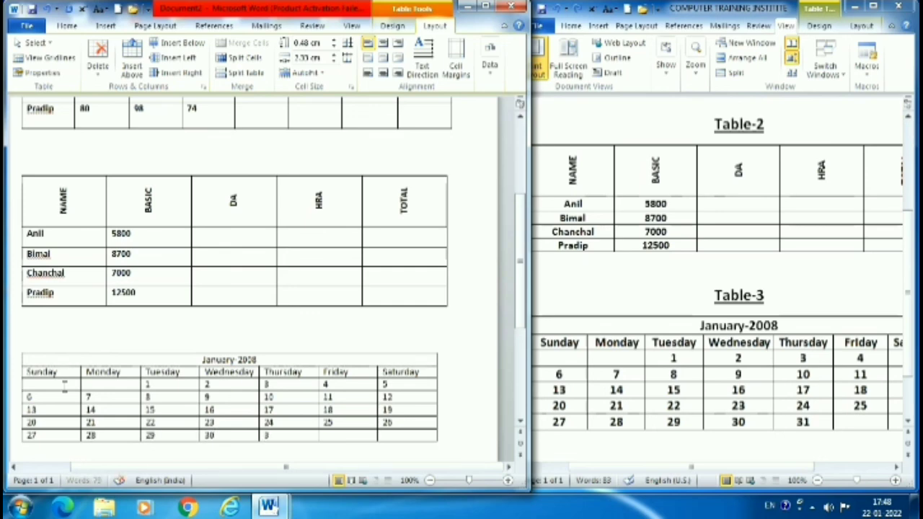
pyautogui.write('31')
# Make all text in the January-2008 calendar table bold and maximize the new document's window
pyautogui.click(18, 351)
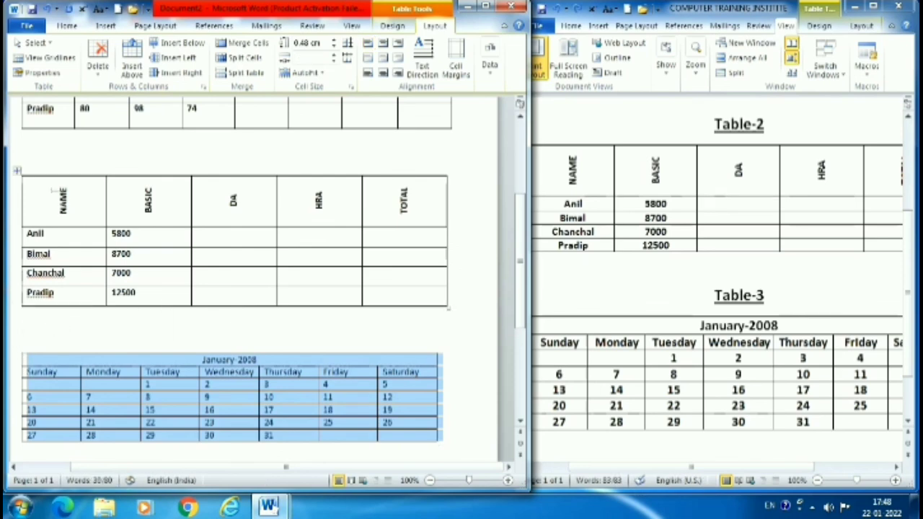
pyautogui.click(66, 25)
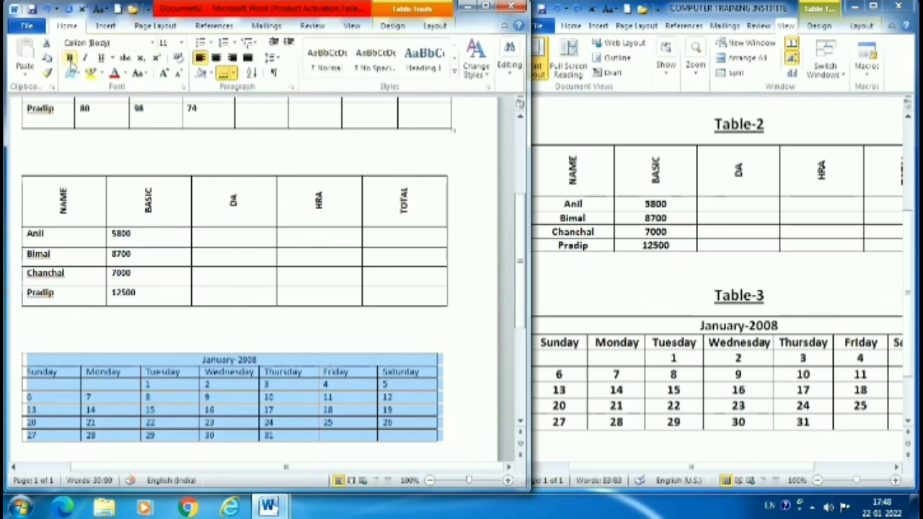
pyautogui.click(70, 58)
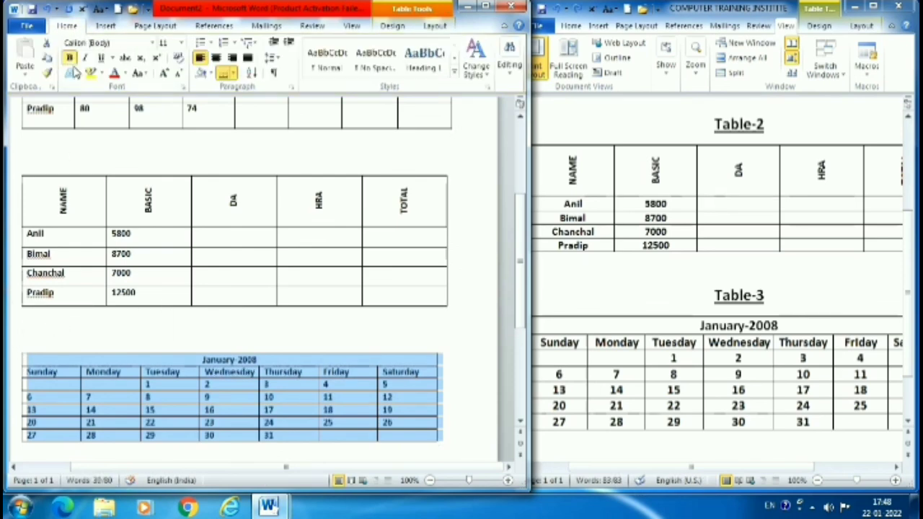
pyautogui.click(300, 322)
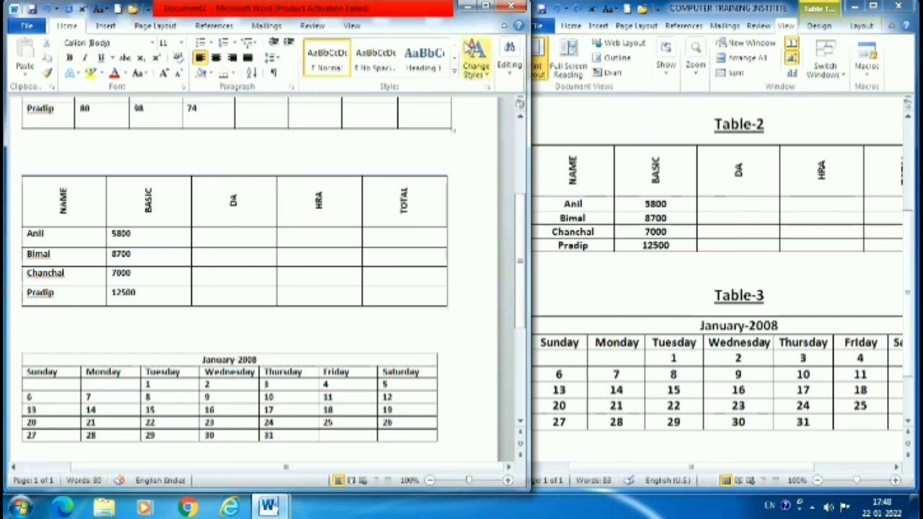
pyautogui.click(486, 7)
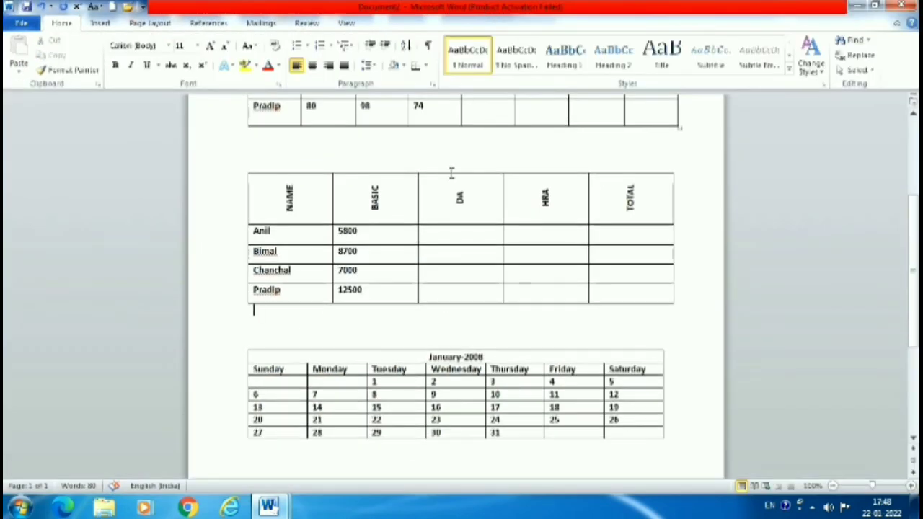